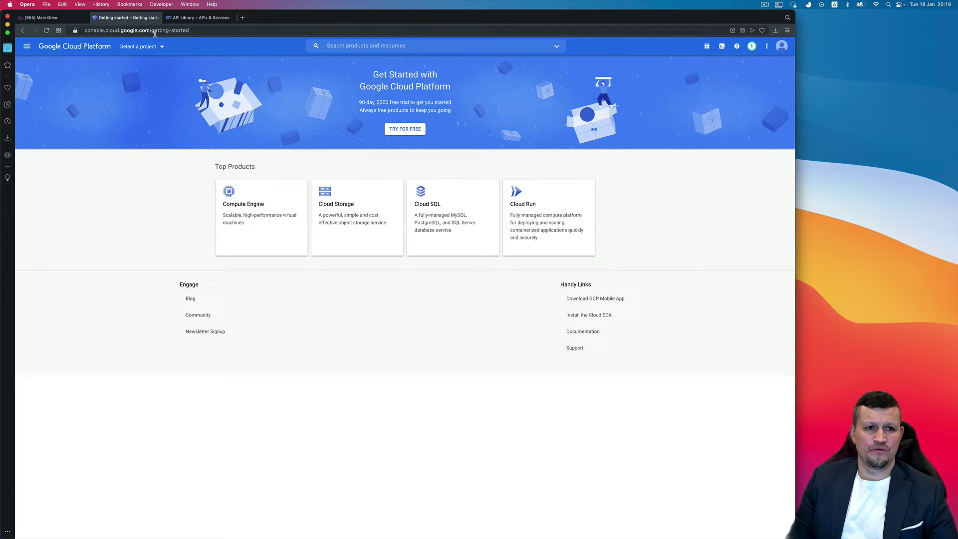
# - Create a new Google Cloud project named Bitrix24 from the project picker
pyautogui.click(162, 47)
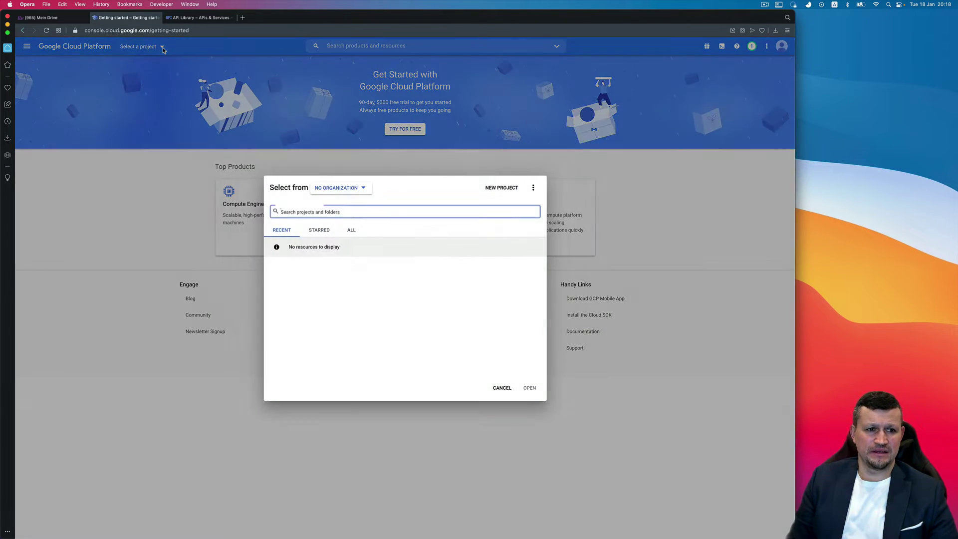
pyautogui.click(502, 189)
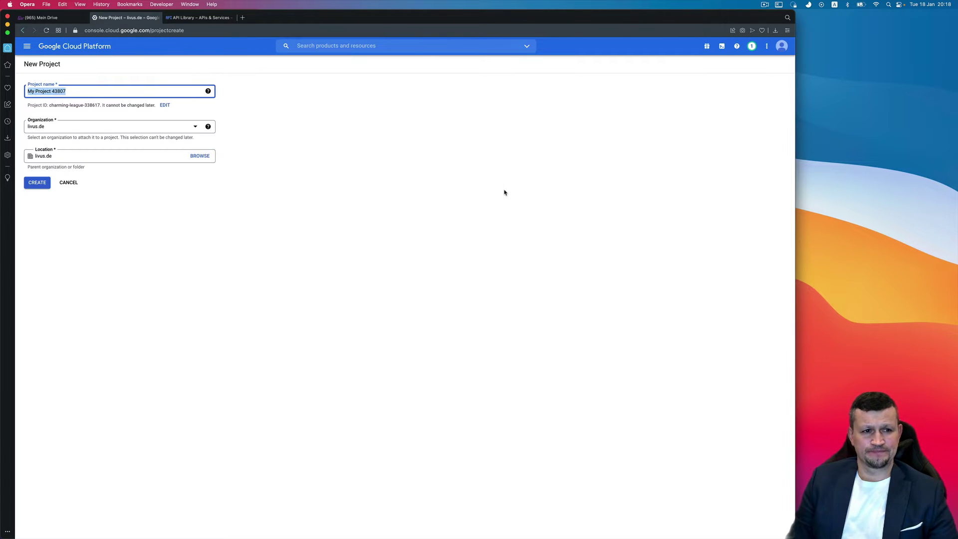
pyautogui.write('Bi')
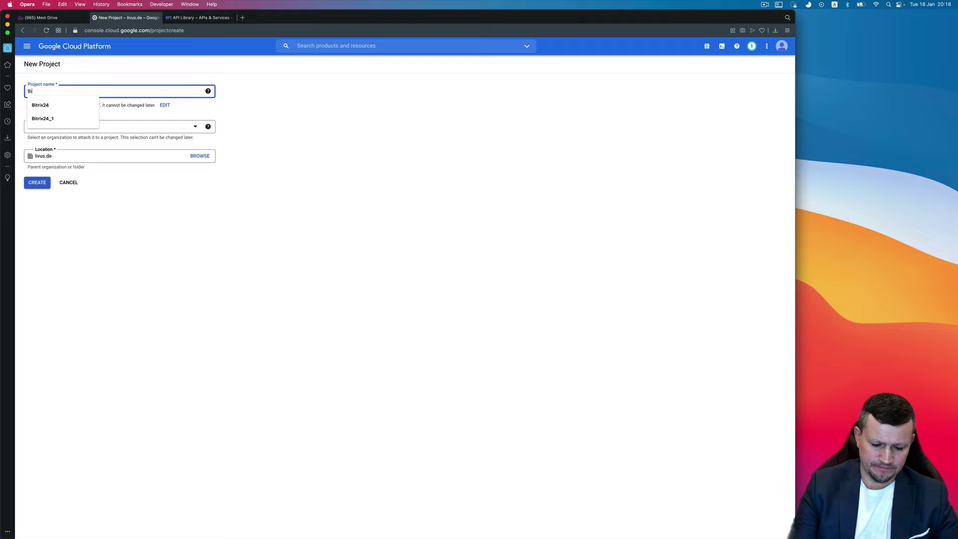
pyautogui.write('trix24')
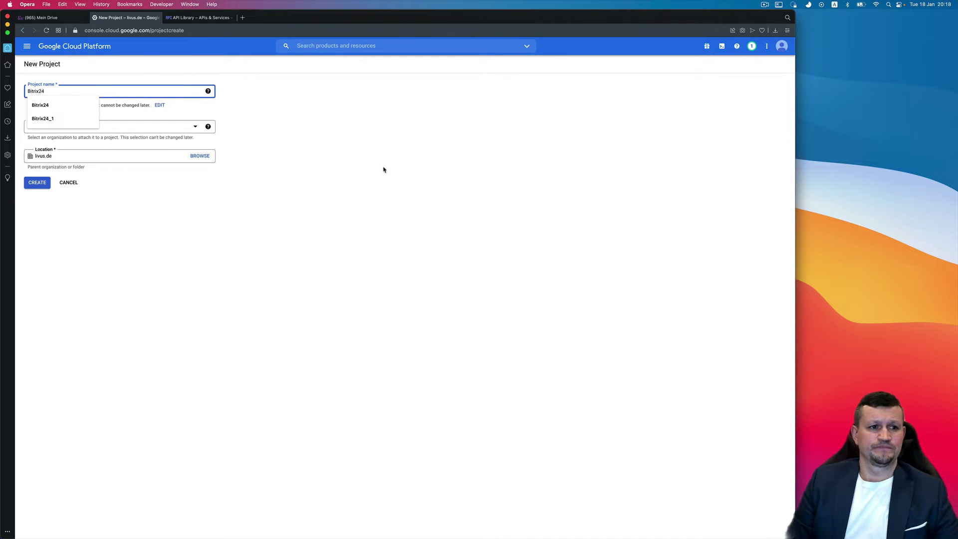
pyautogui.click(51, 105)
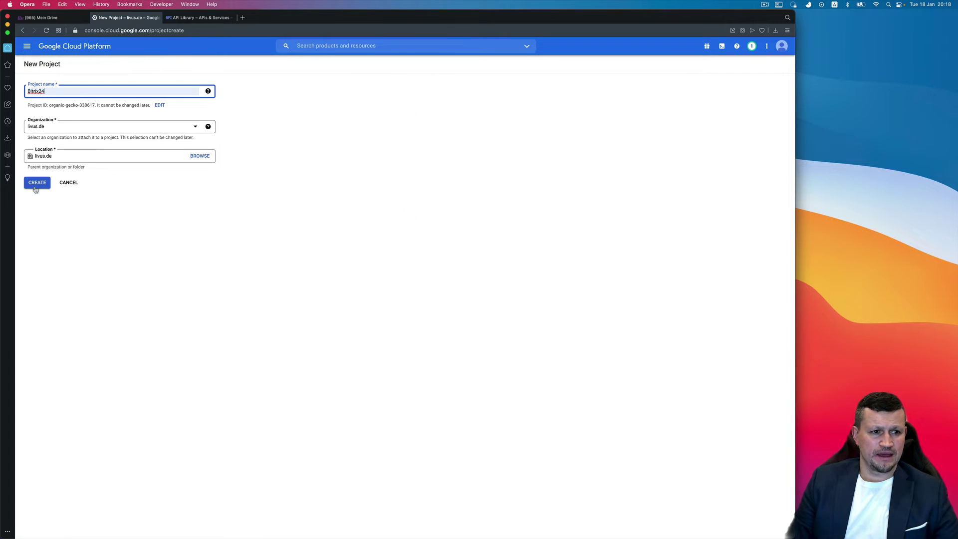
pyautogui.click(35, 188)
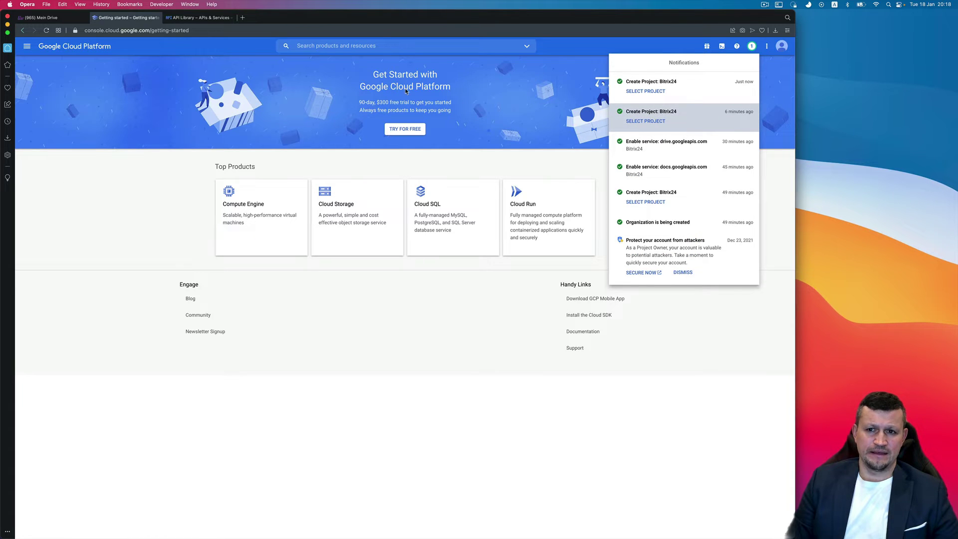
# - Switch to the Bitrix24 project and start an OAuth client ID from APIs & Services Credentials
pyautogui.click(636, 92)
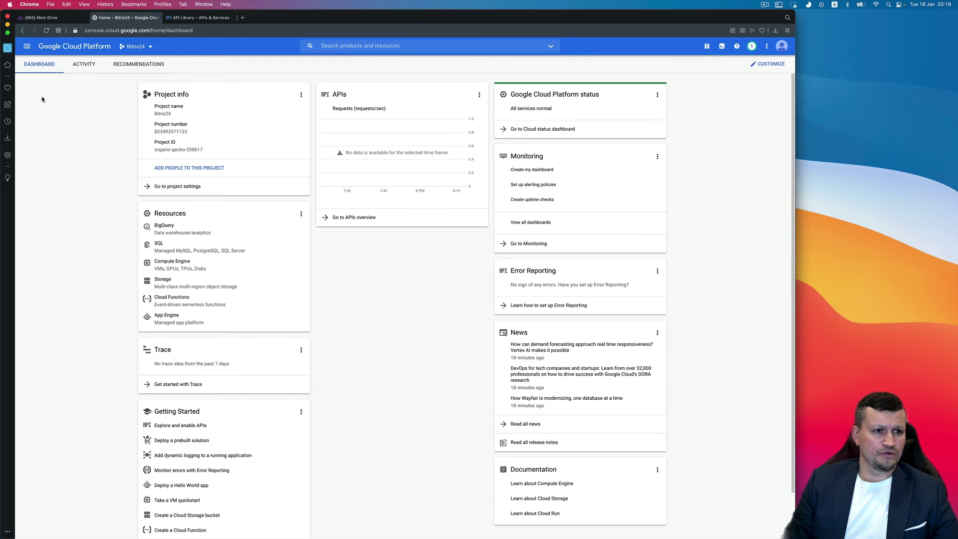
pyautogui.click(27, 46)
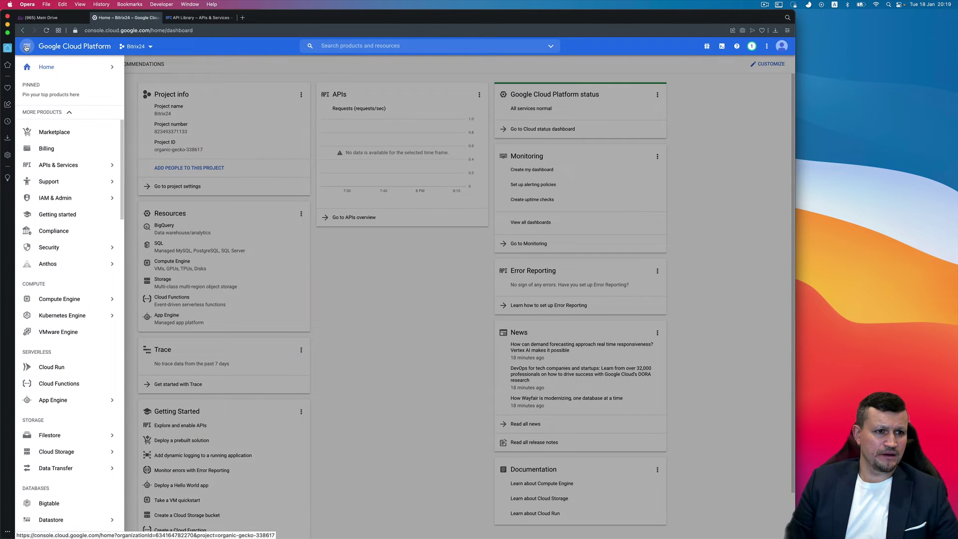
pyautogui.moveTo(56, 167)
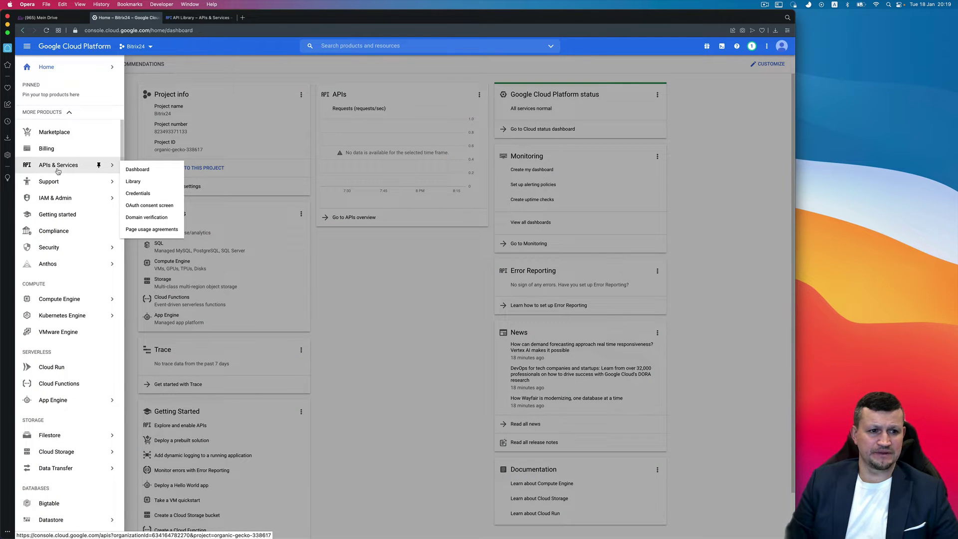
pyautogui.click(142, 173)
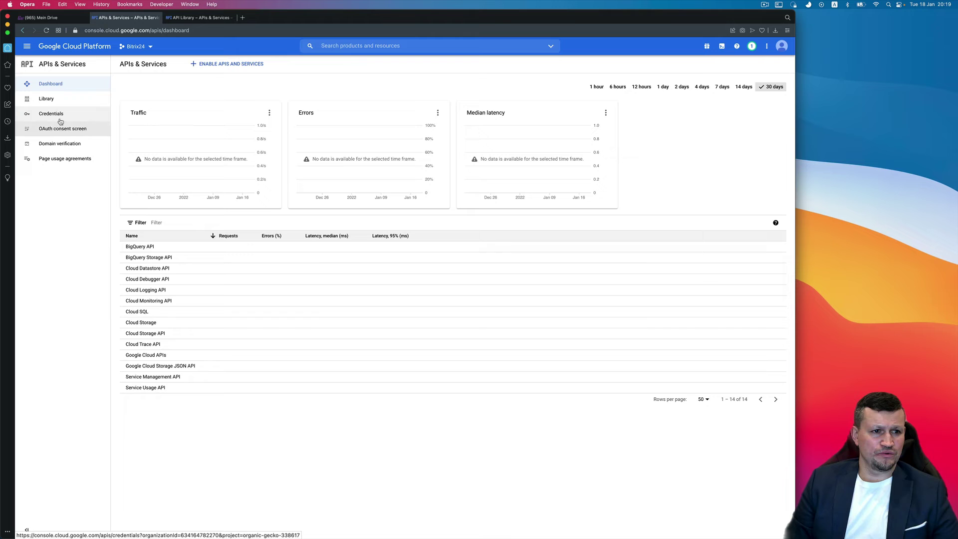
pyautogui.click(59, 117)
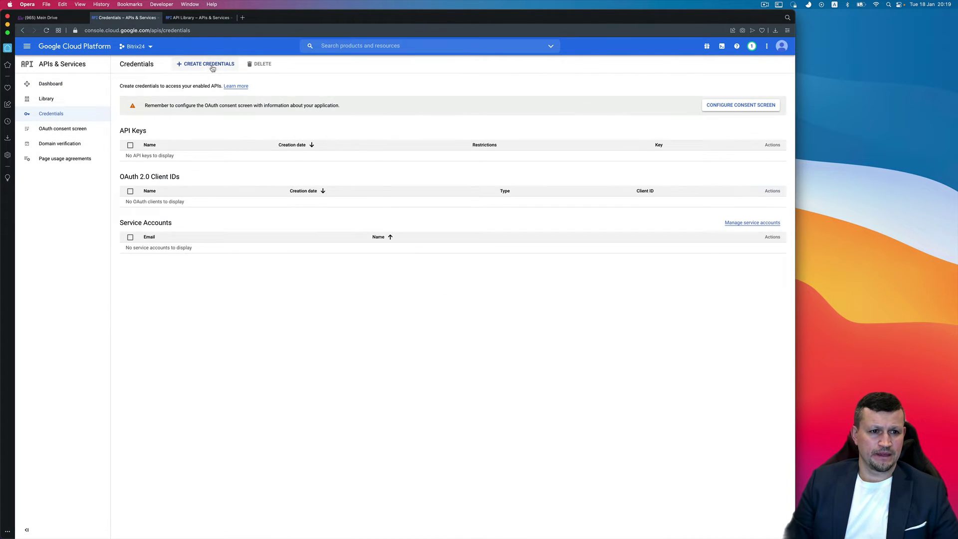
pyautogui.click(212, 68)
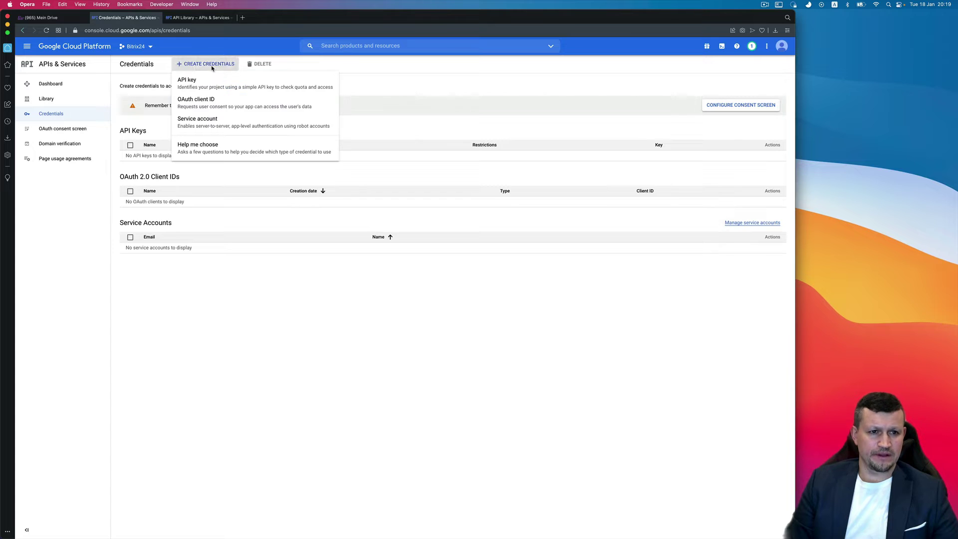
pyautogui.click(215, 107)
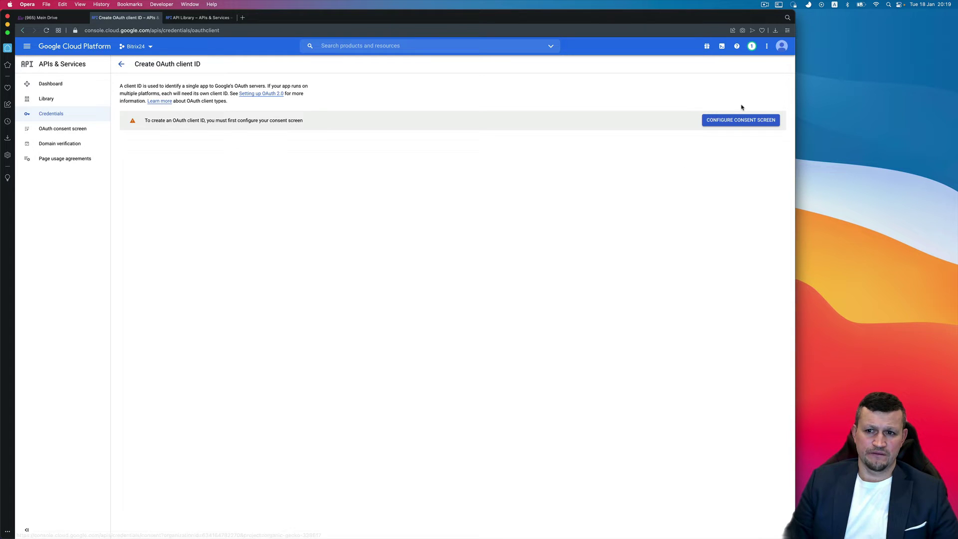
# - Begin configuring the OAuth consent screen with External user type
pyautogui.click(737, 119)
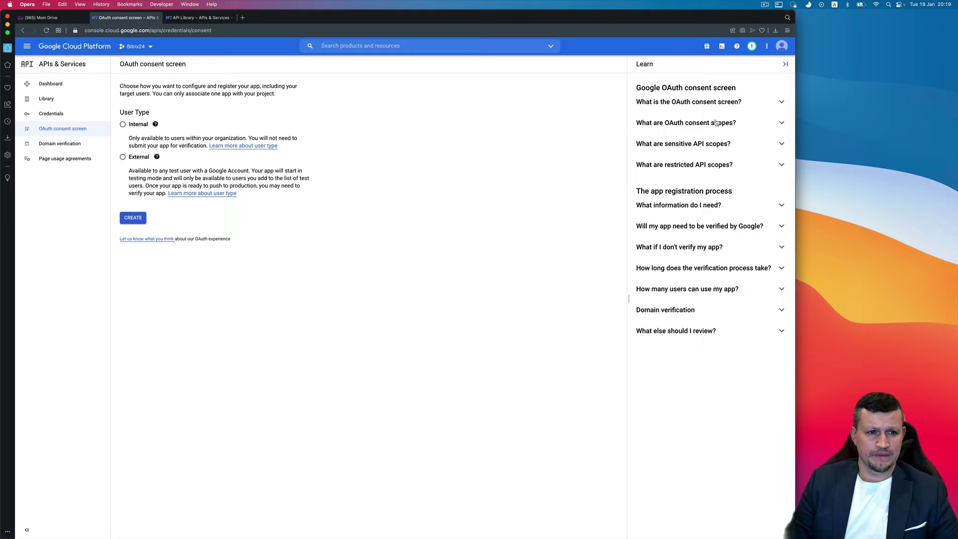
pyautogui.click(134, 158)
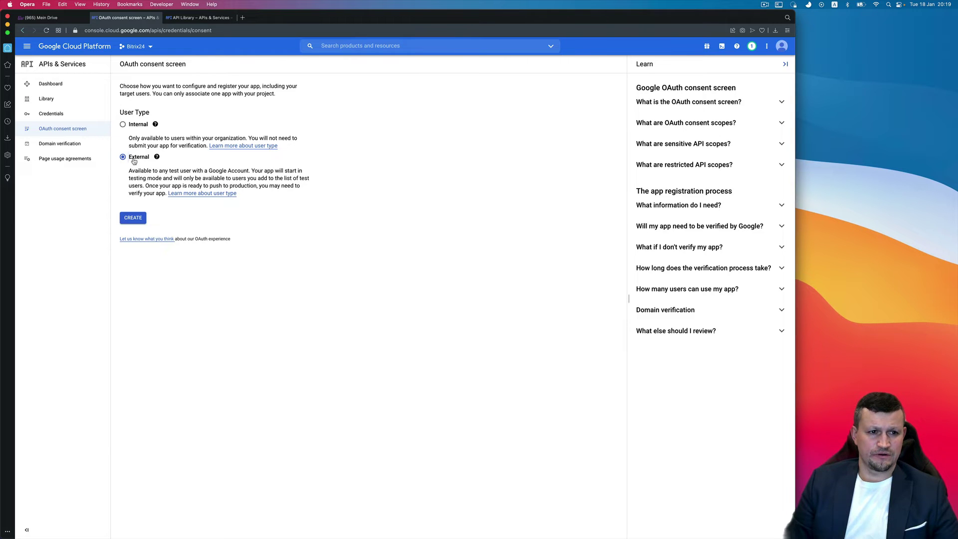
pyautogui.click(133, 218)
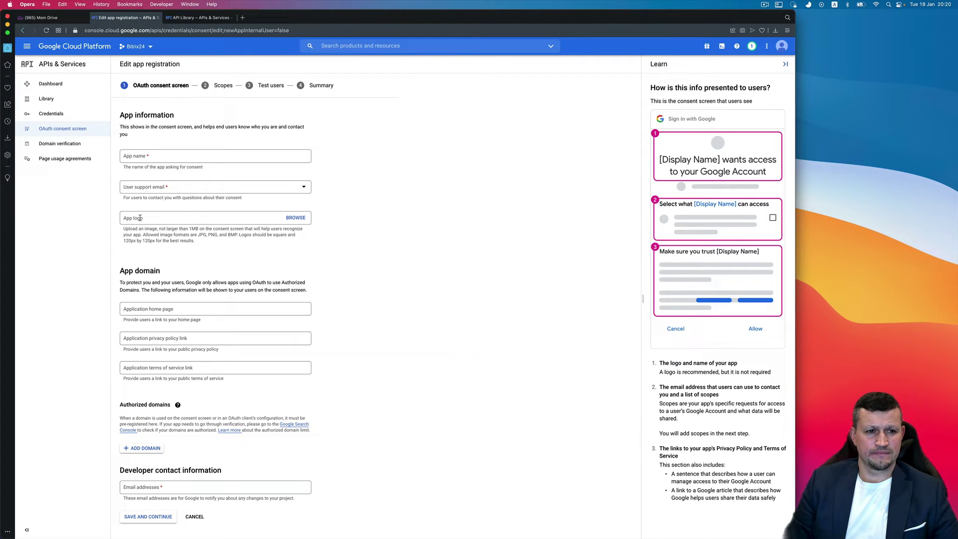
# - Enter app name Bitrix24, choose the support email, and type the developer contact email
pyautogui.click(224, 152)
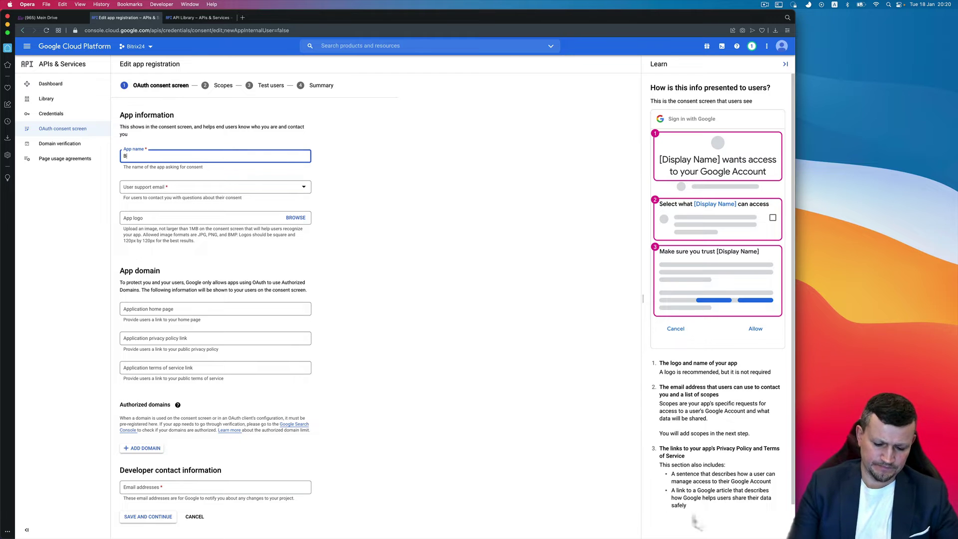
pyautogui.write('Bitrix24')
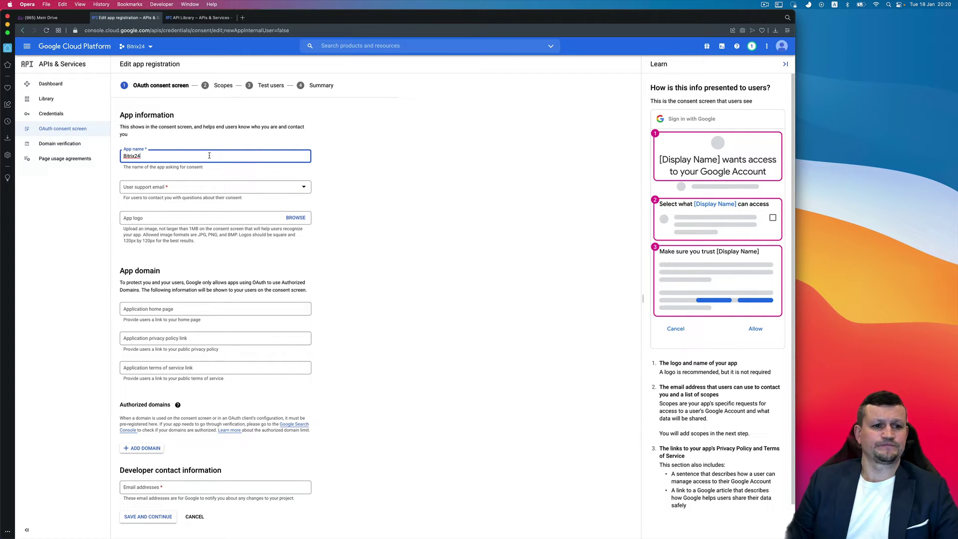
pyautogui.click(200, 187)
pyautogui.click(198, 192)
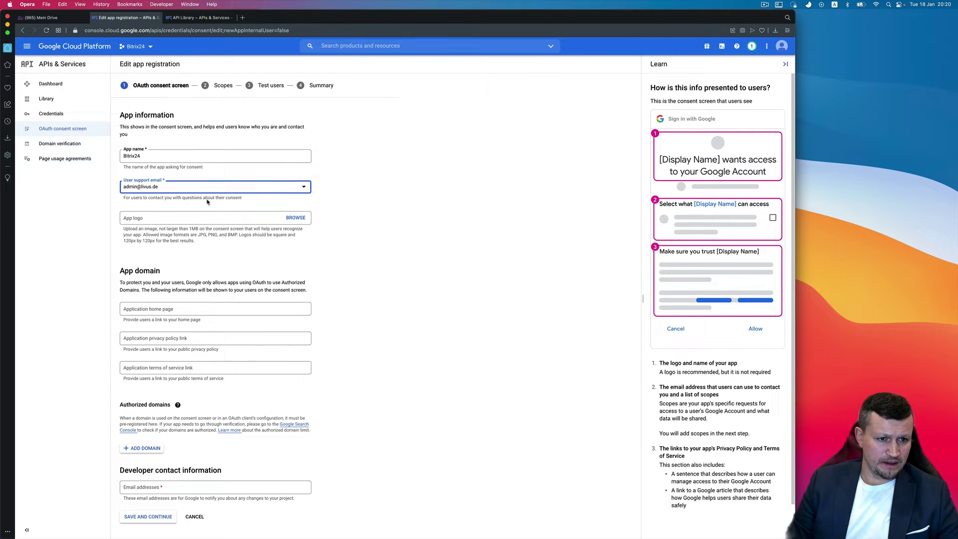
pyautogui.click(198, 487)
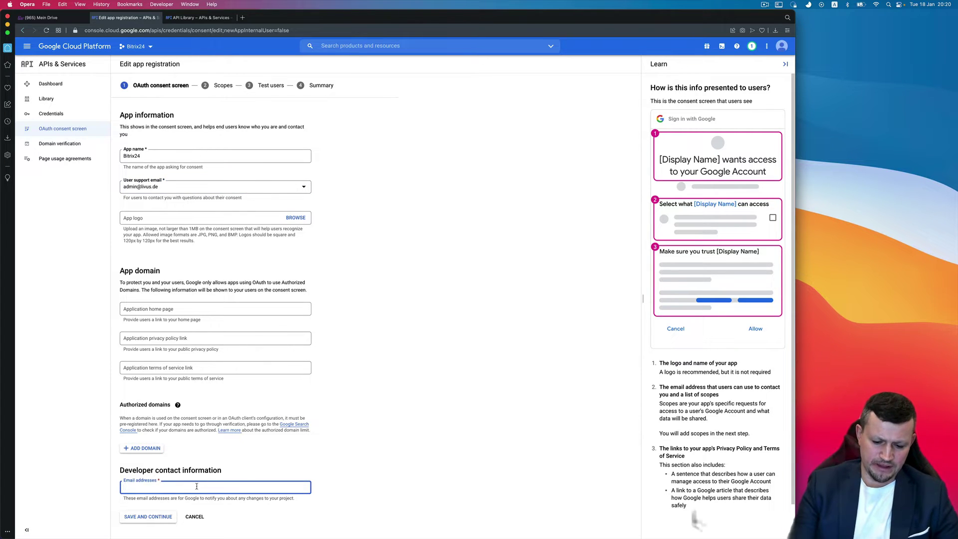
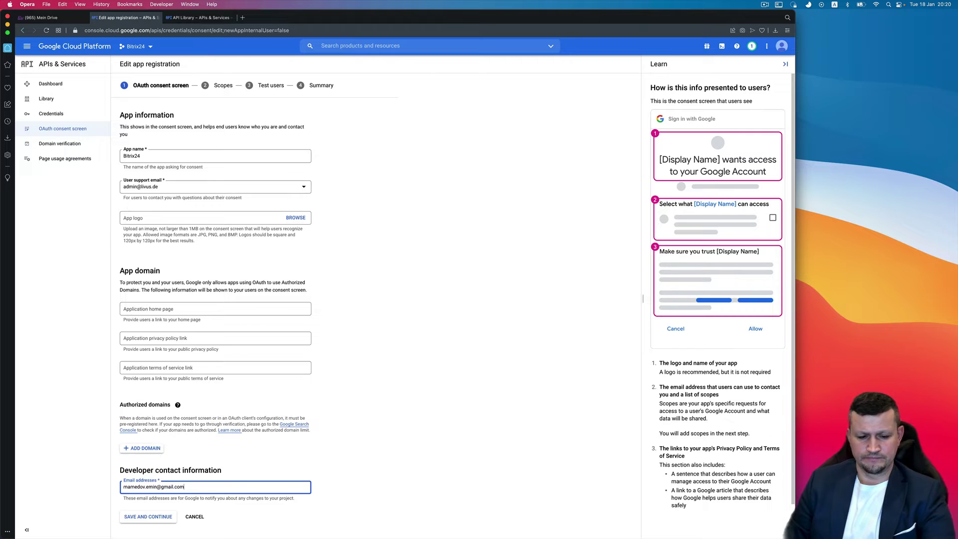
pyautogui.press('XF86AudioRaiseVolume')
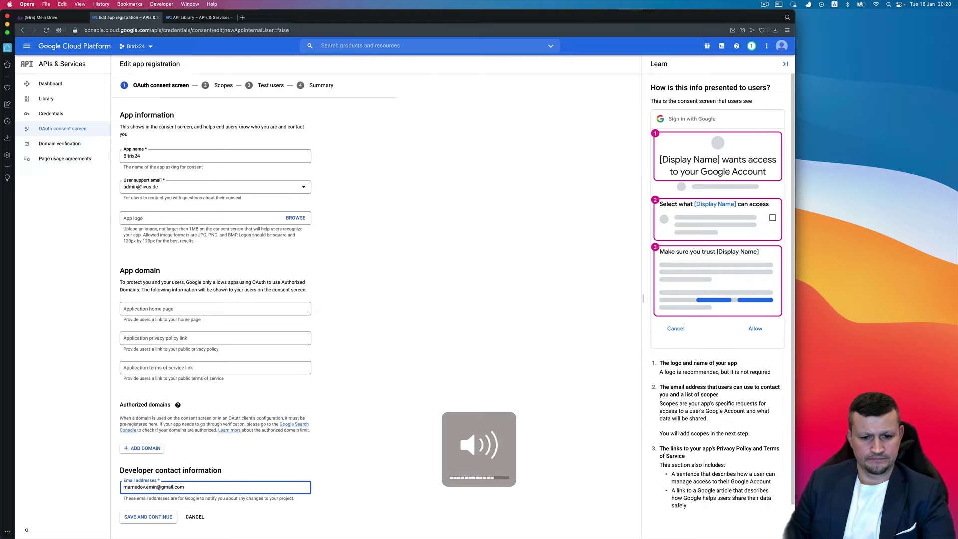
# - Save the app information, open scope selection, and launch the Google API Library
pyautogui.click(140, 520)
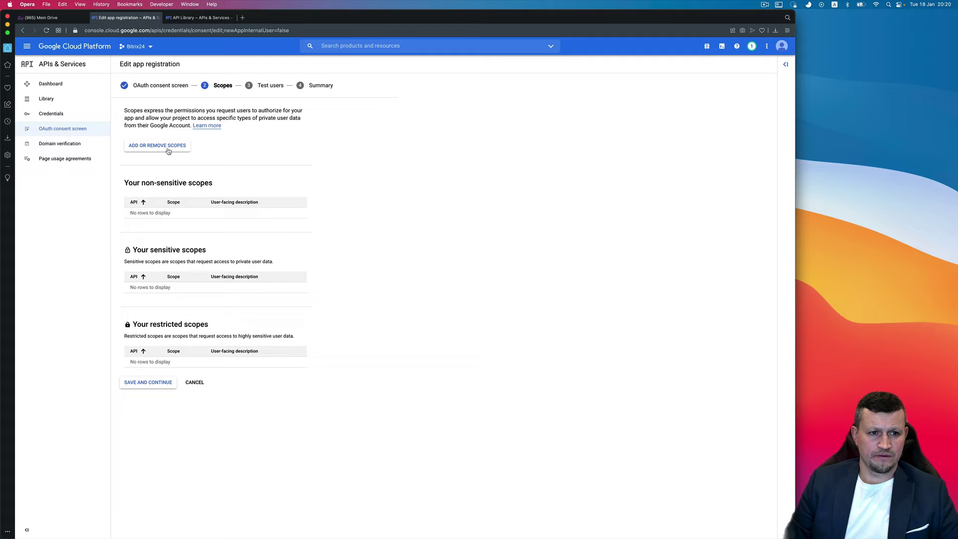
pyautogui.click(168, 150)
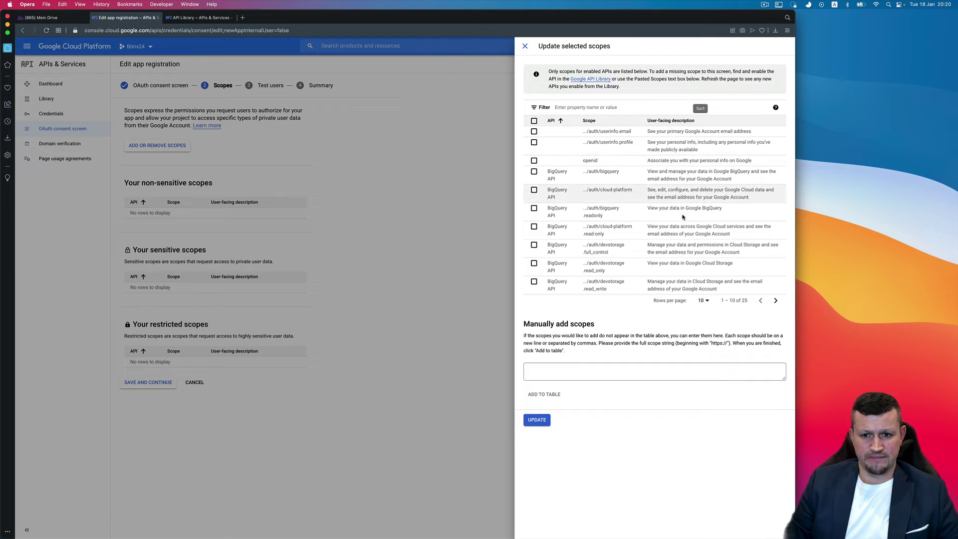
pyautogui.click(591, 80)
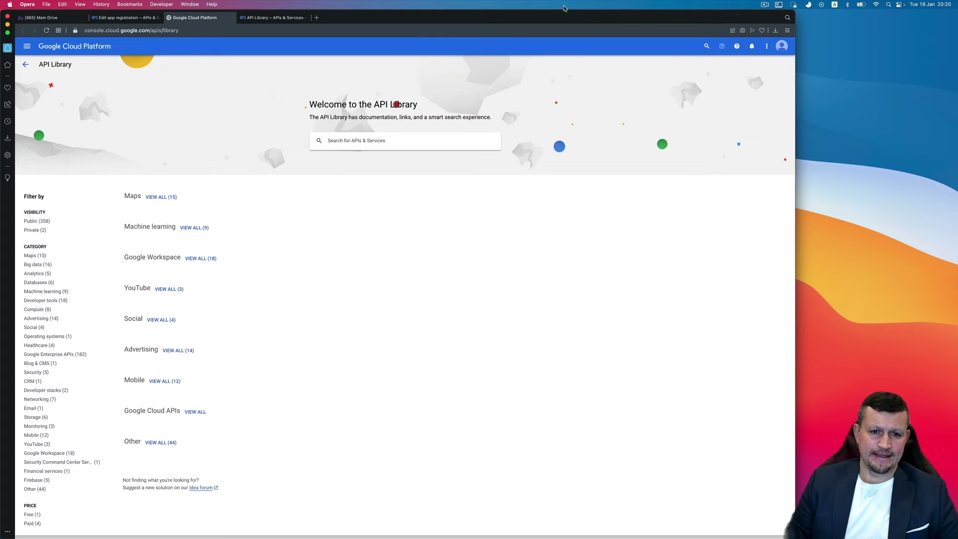
# - Search the library for 'google docs' and enable the Google Docs API
pyautogui.write('google doc')
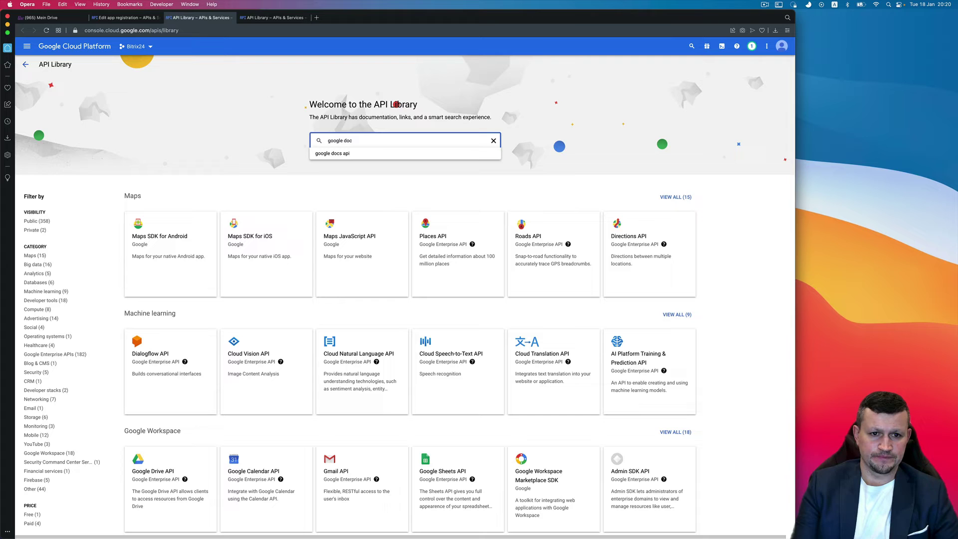
pyautogui.write('s')
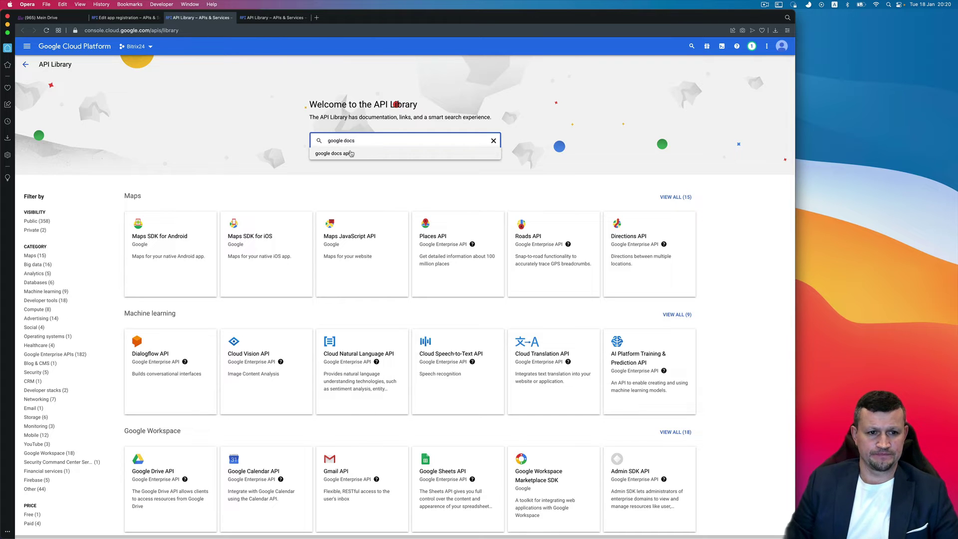
pyautogui.click(350, 153)
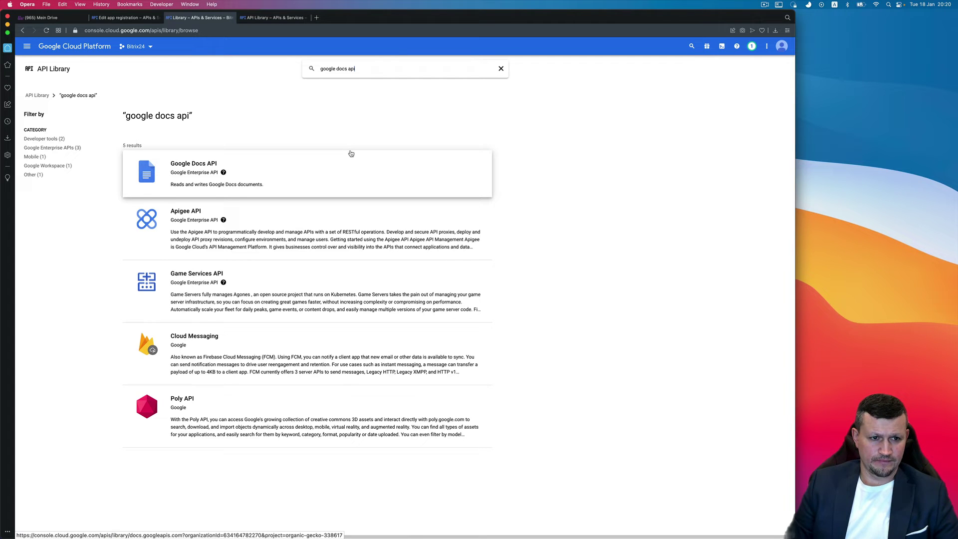
pyautogui.click(199, 164)
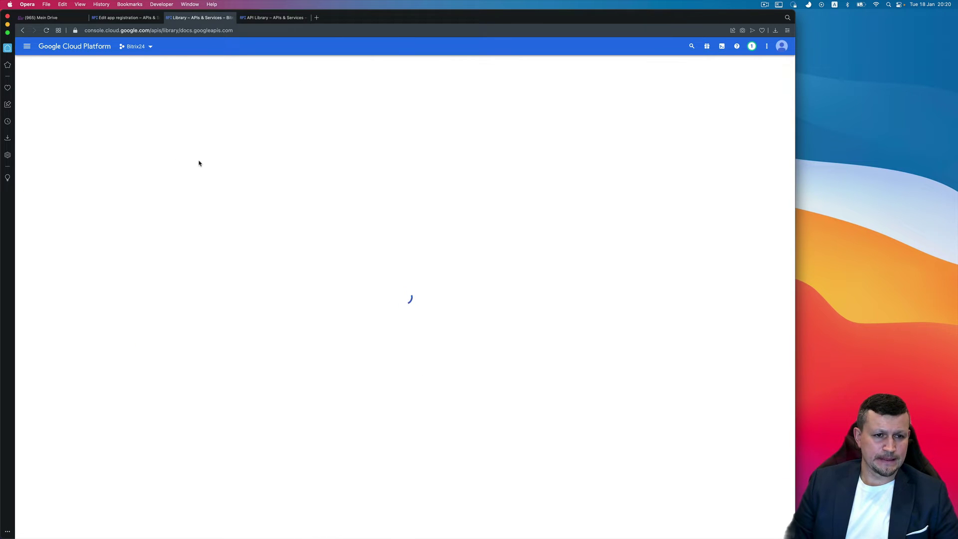
pyautogui.click(99, 143)
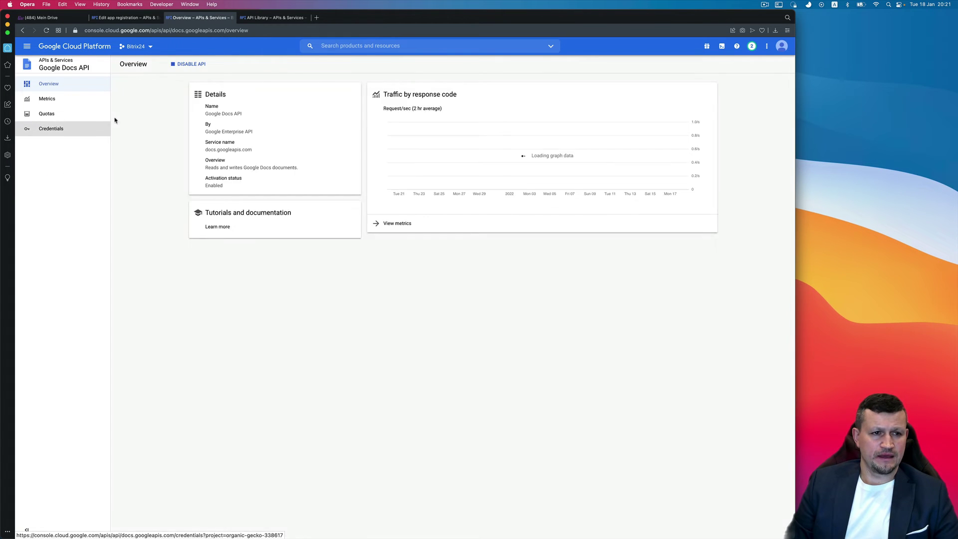
# - Reload the app registration and save its details to reach the Scopes step
pyautogui.click(128, 17)
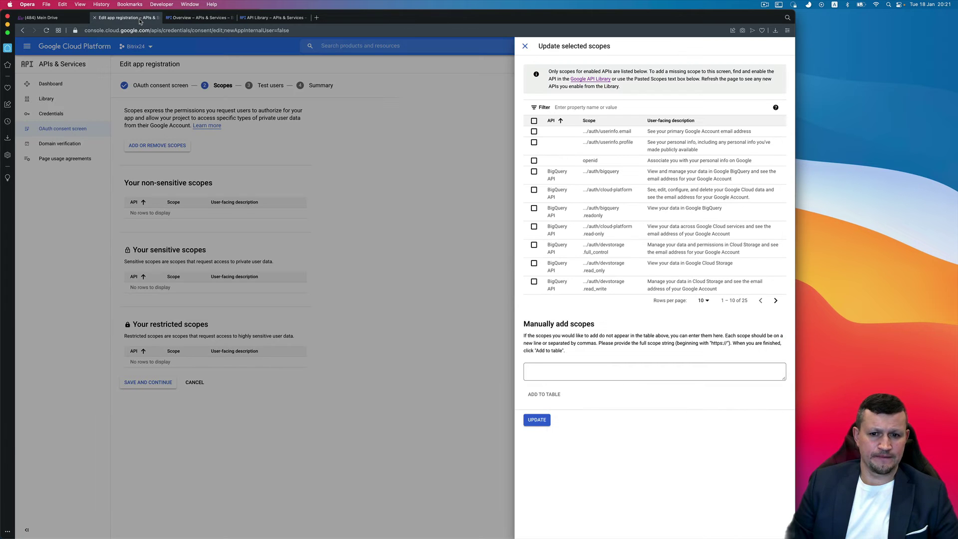
pyautogui.click(525, 45)
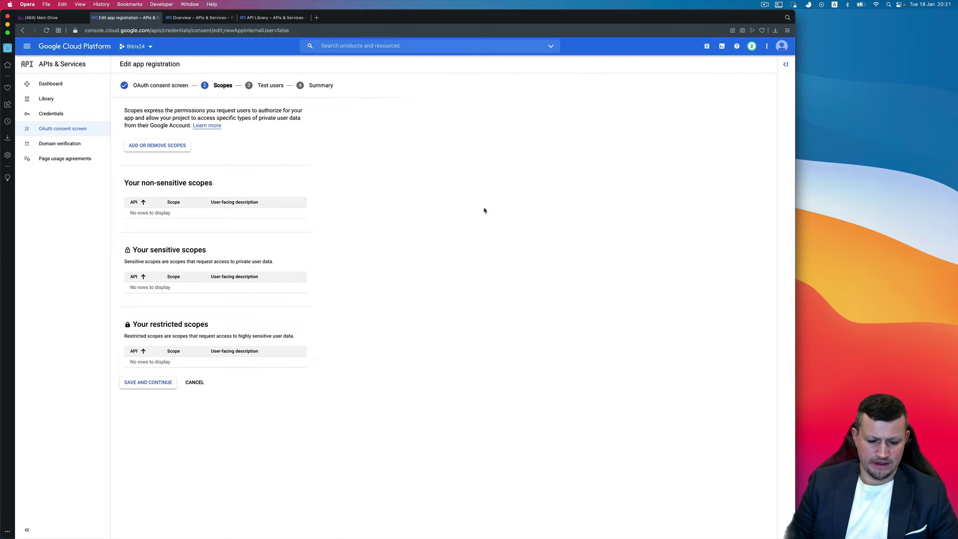
pyautogui.press('super+r')
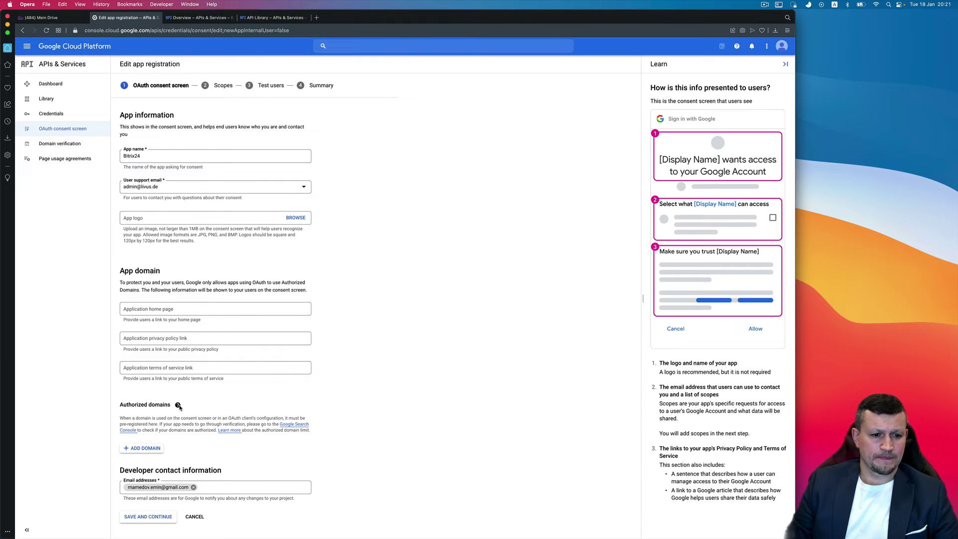
pyautogui.click(178, 404)
pyautogui.click(147, 518)
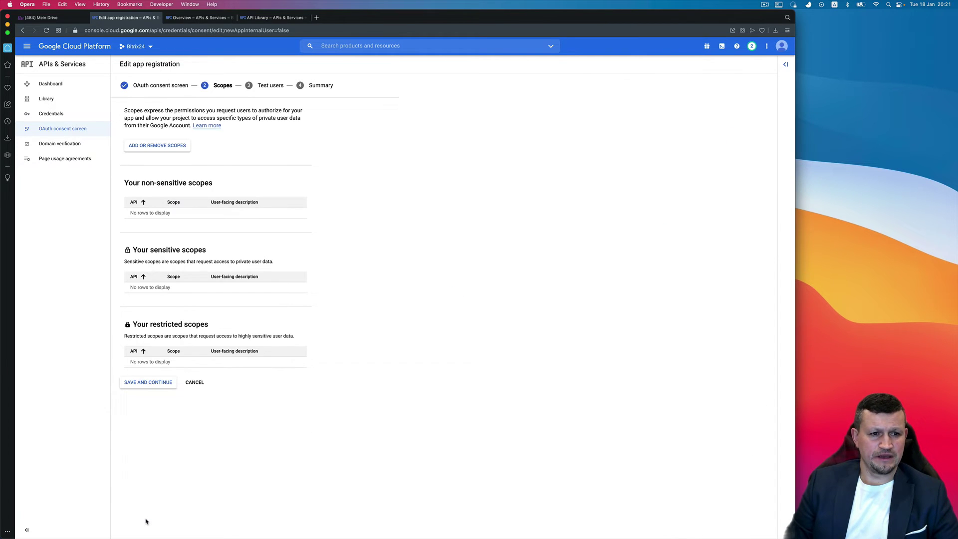
# - Filter scopes by 'docs' and add all five Google Docs API scopes
pyautogui.click(166, 146)
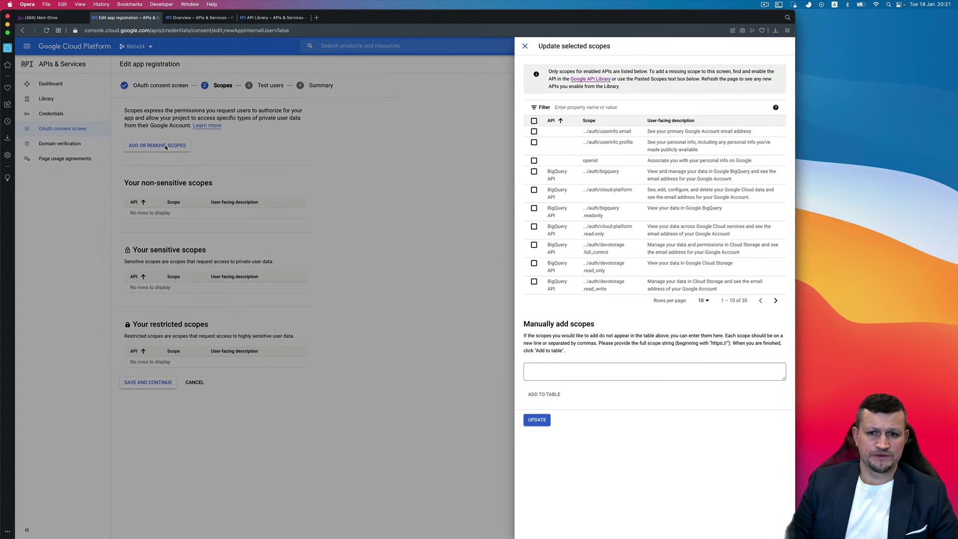
pyautogui.click(570, 104)
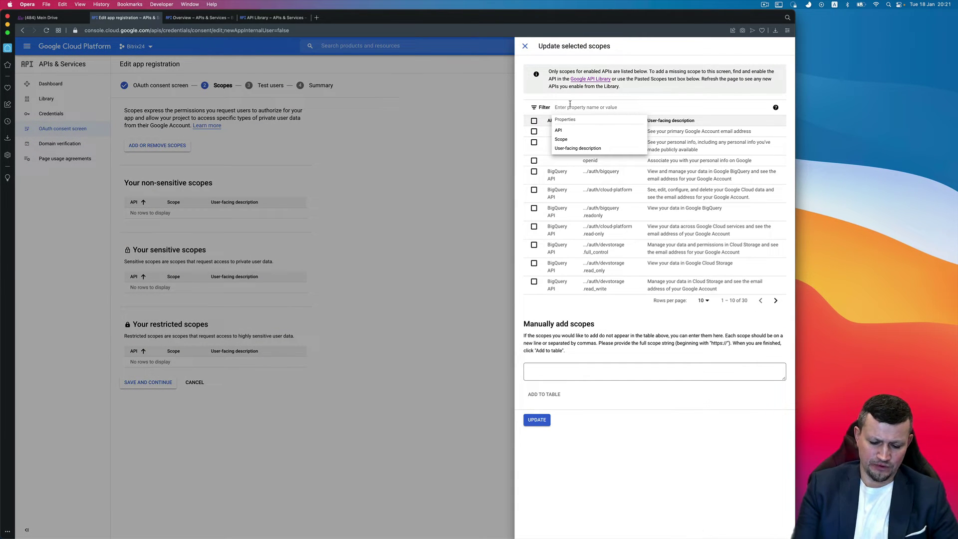
pyautogui.write('doc')
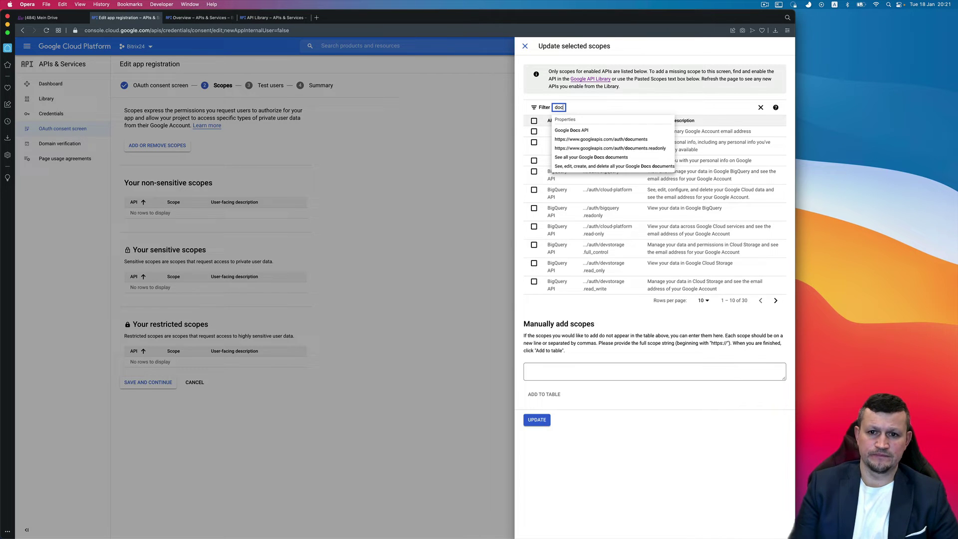
pyautogui.write('s')
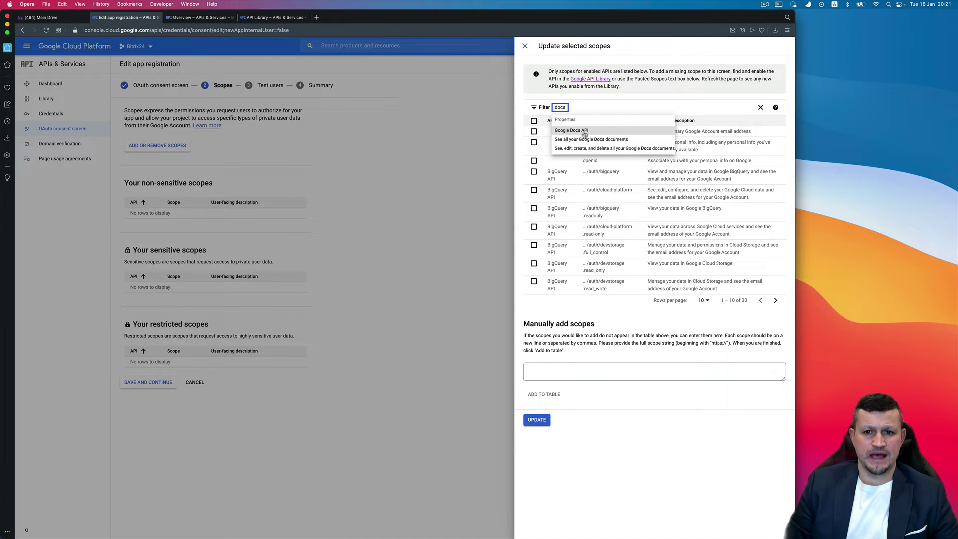
pyautogui.click(584, 132)
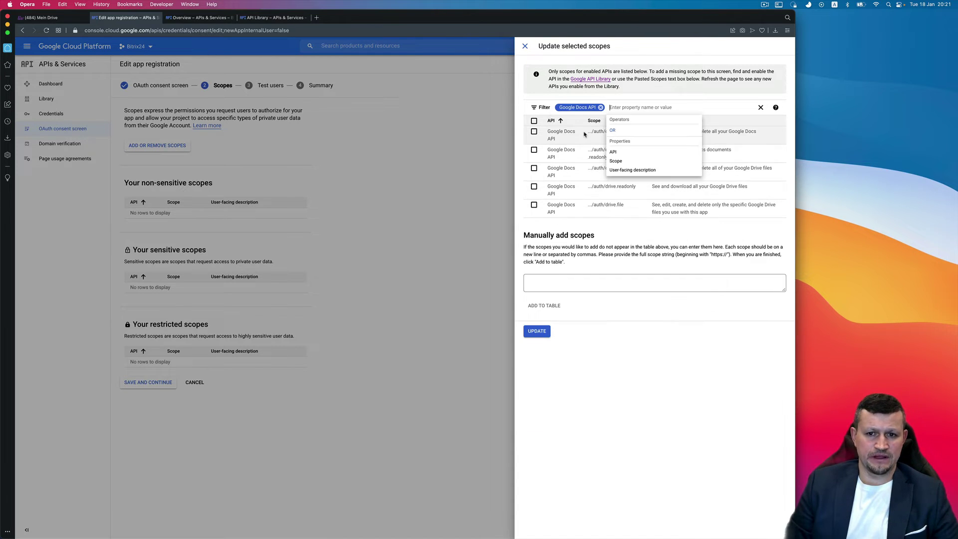
pyautogui.click(534, 121)
pyautogui.click(533, 121)
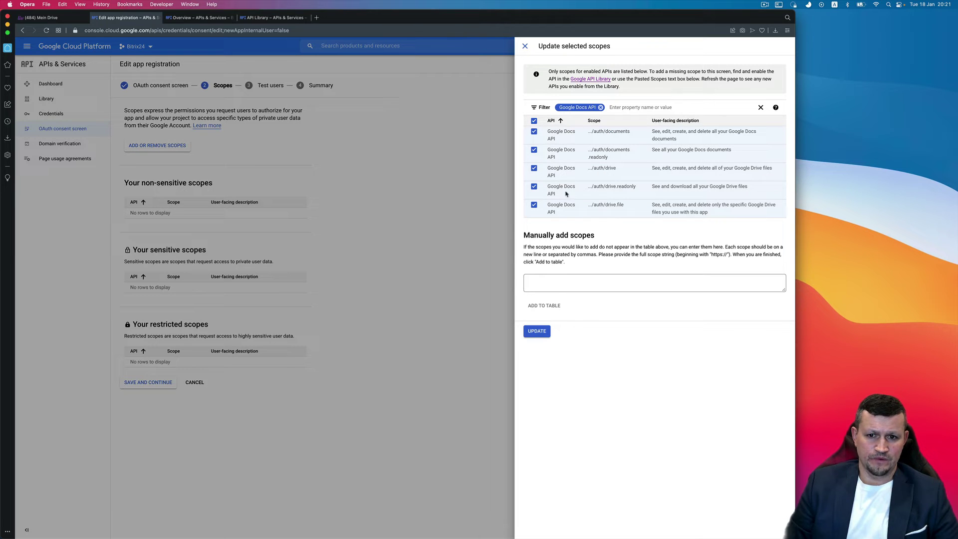
pyautogui.click(540, 330)
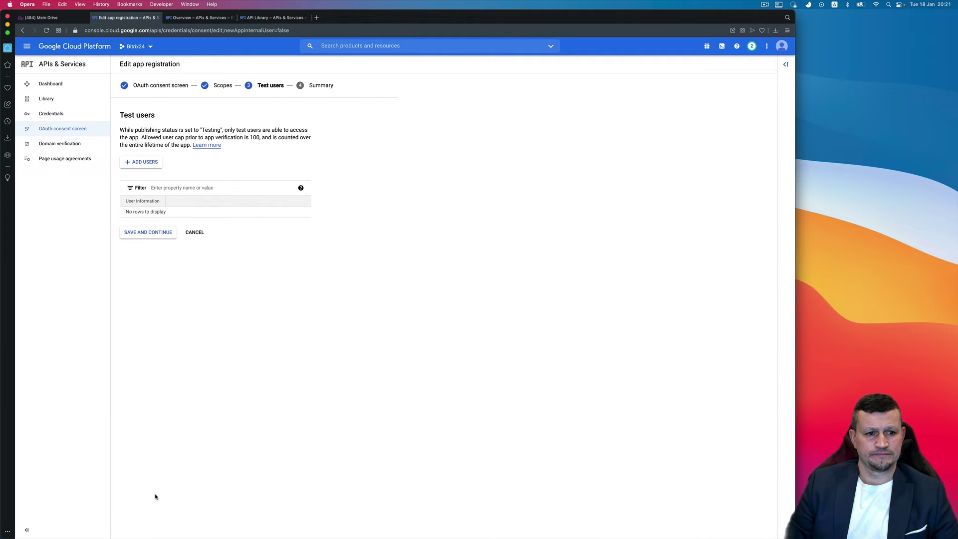
# - Skip test users, review the summary, and return to the consent screen dashboard
pyautogui.click(149, 232)
pyautogui.scroll(-4, 161, 239)
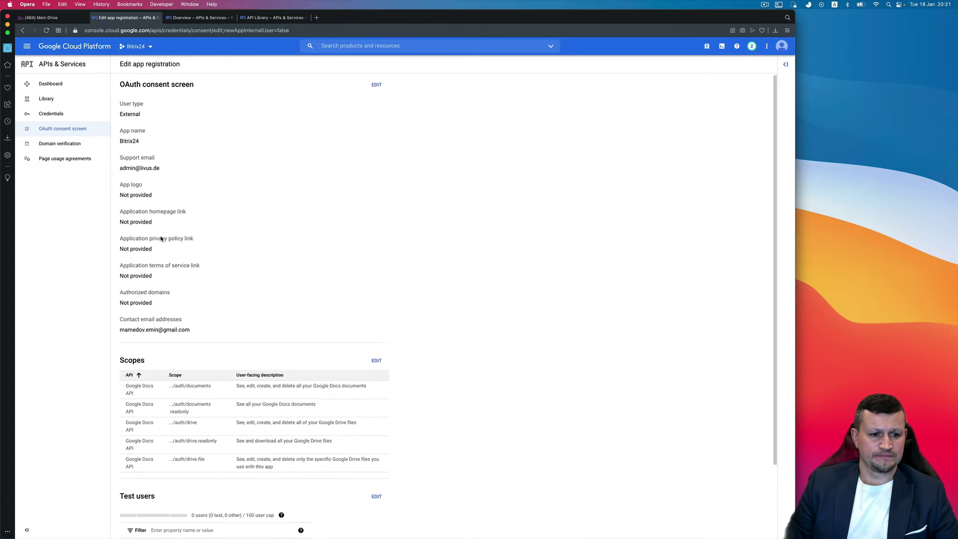
pyautogui.click(167, 527)
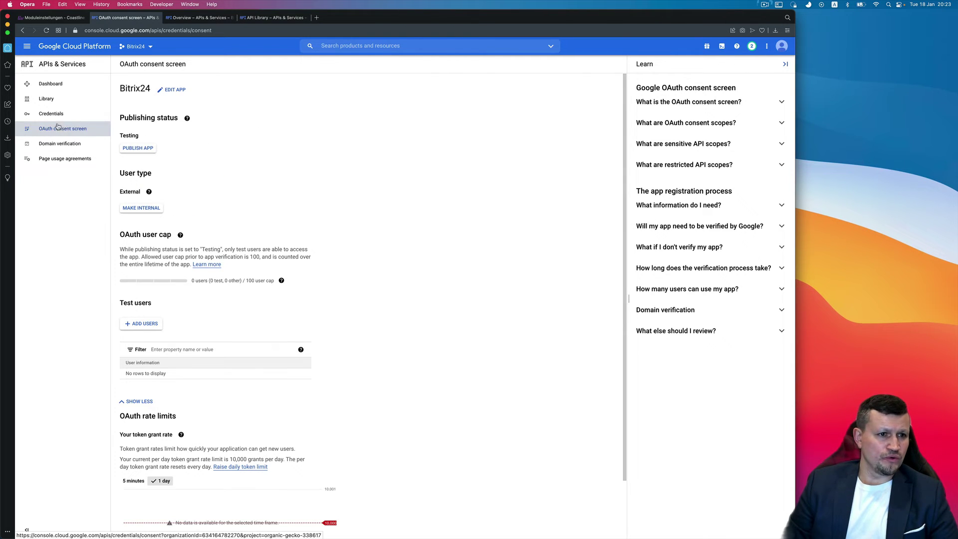
# - Start a new OAuth client ID with application type Web application
pyautogui.click(57, 120)
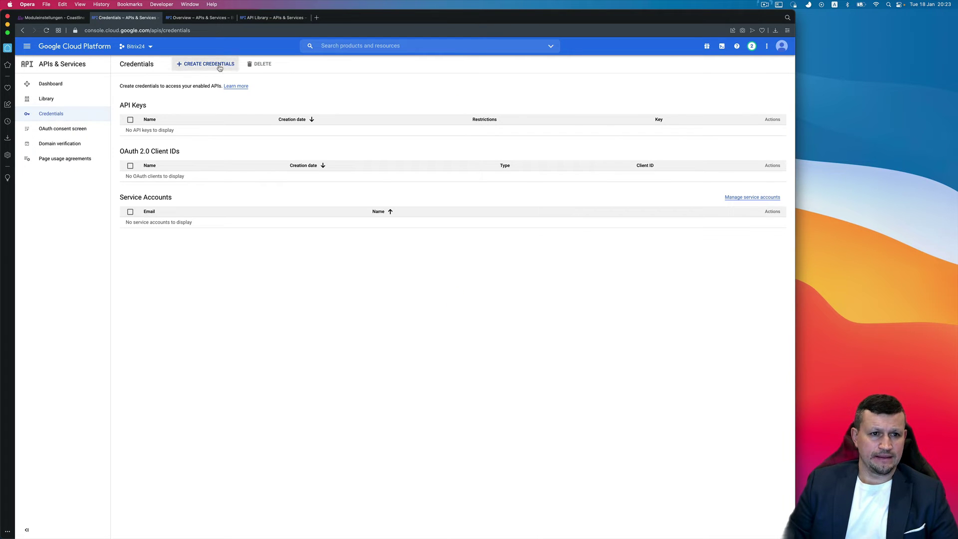
pyautogui.click(219, 68)
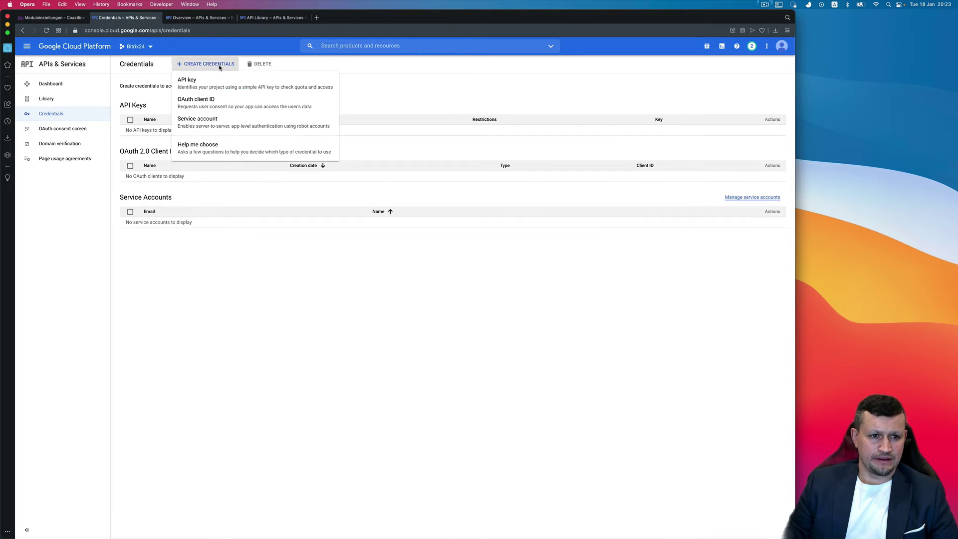
pyautogui.click(213, 98)
pyautogui.click(202, 121)
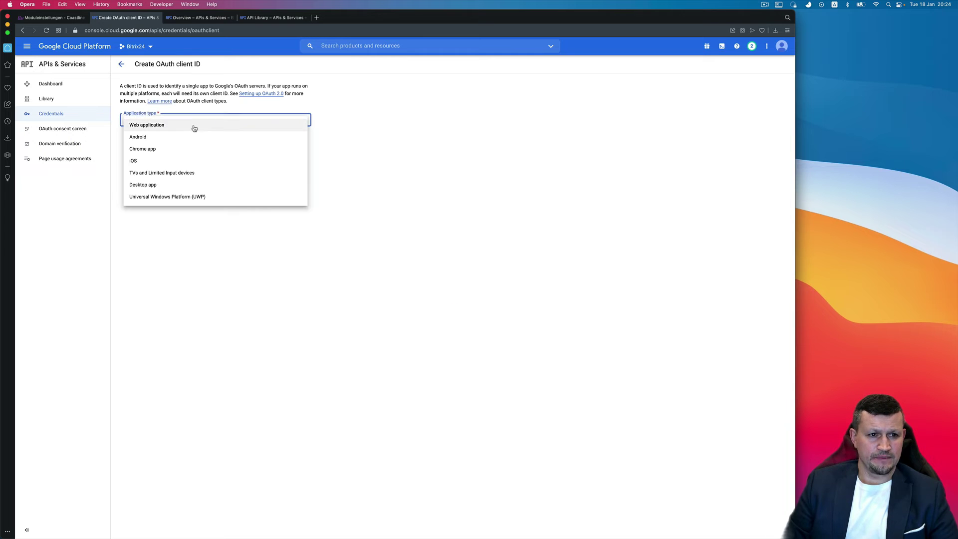
pyautogui.click(194, 129)
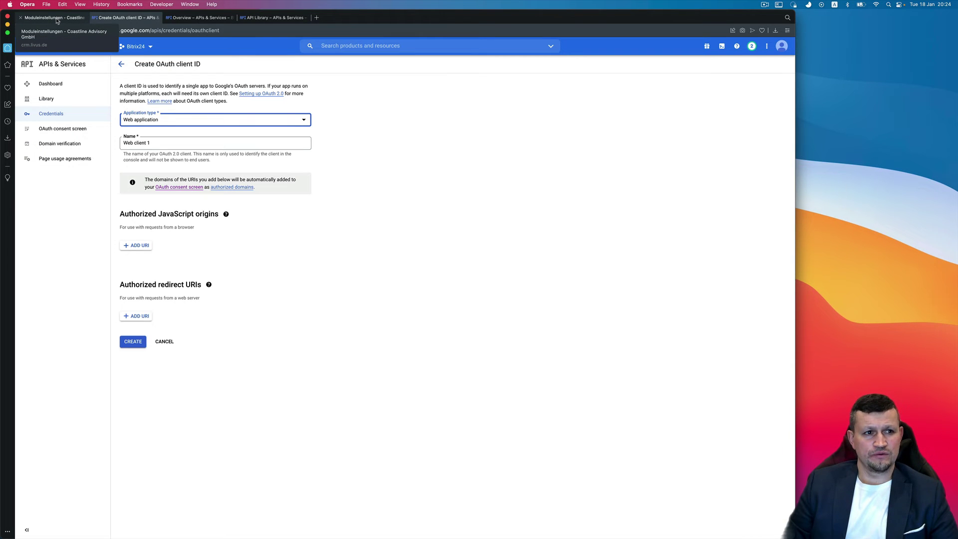
# - Open the Soziale Services module settings in Bitrix24
pyautogui.click(56, 19)
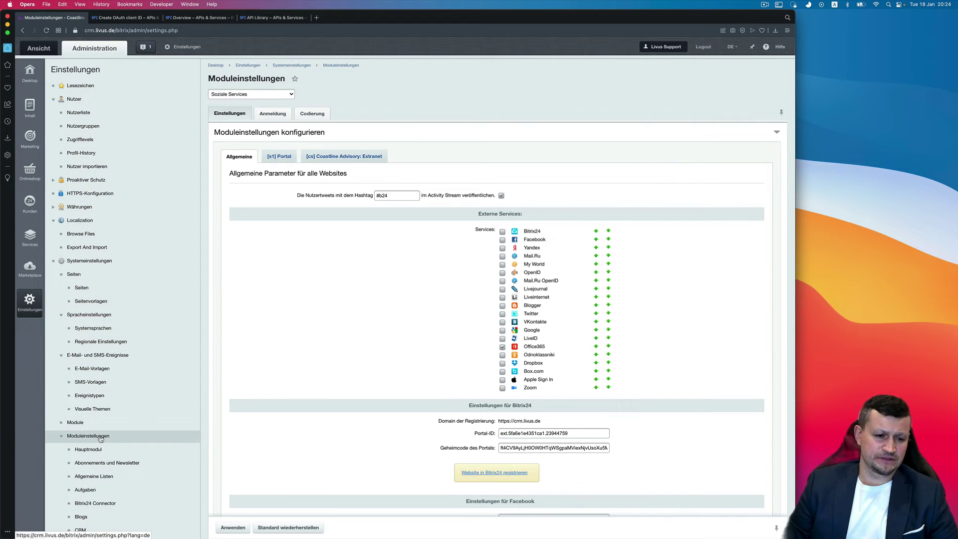
pyautogui.scroll(-3, 100, 439)
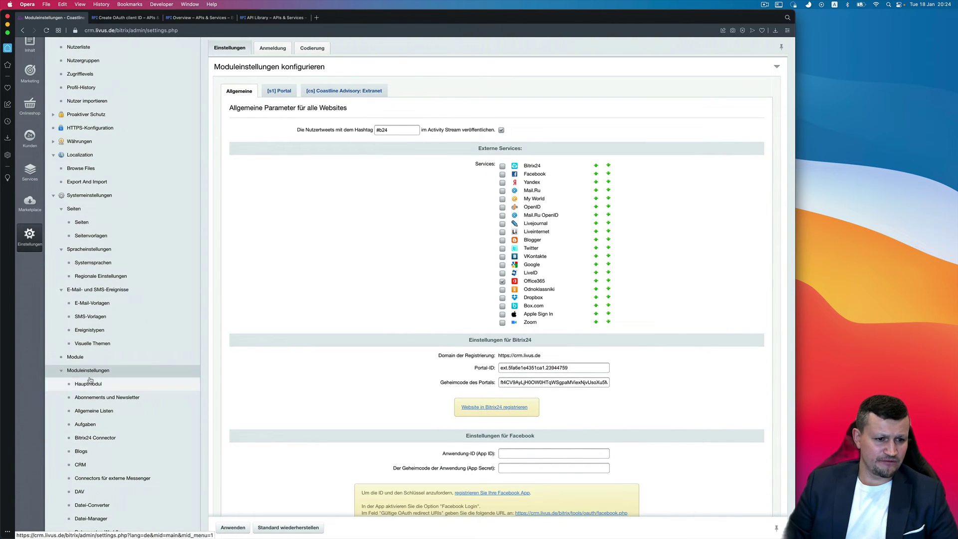
pyautogui.scroll(-15, 103, 374)
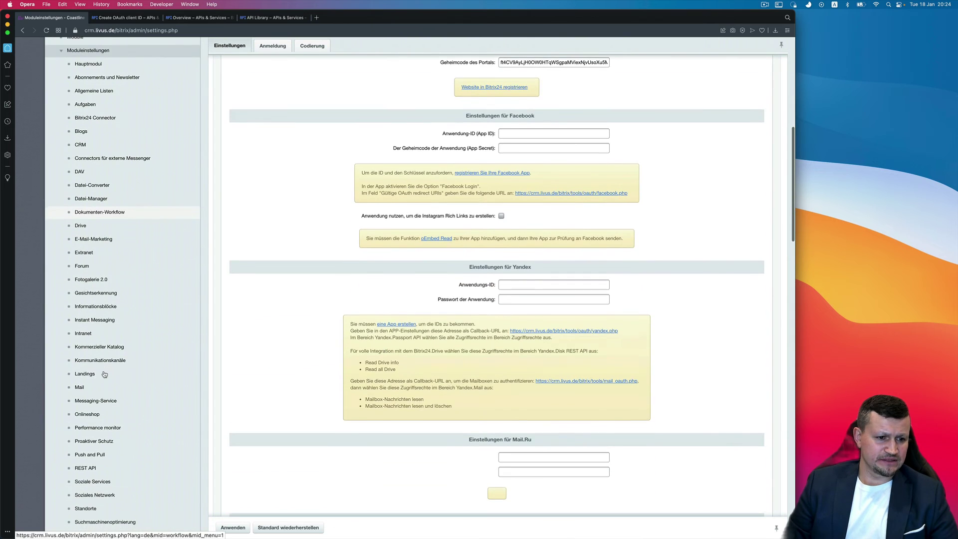
pyautogui.scroll(-5, 104, 374)
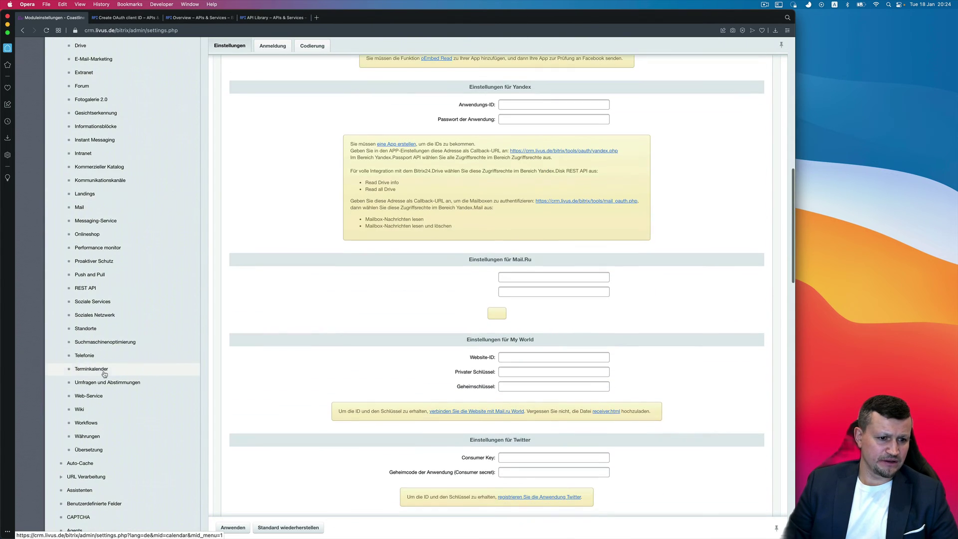
pyautogui.click(102, 306)
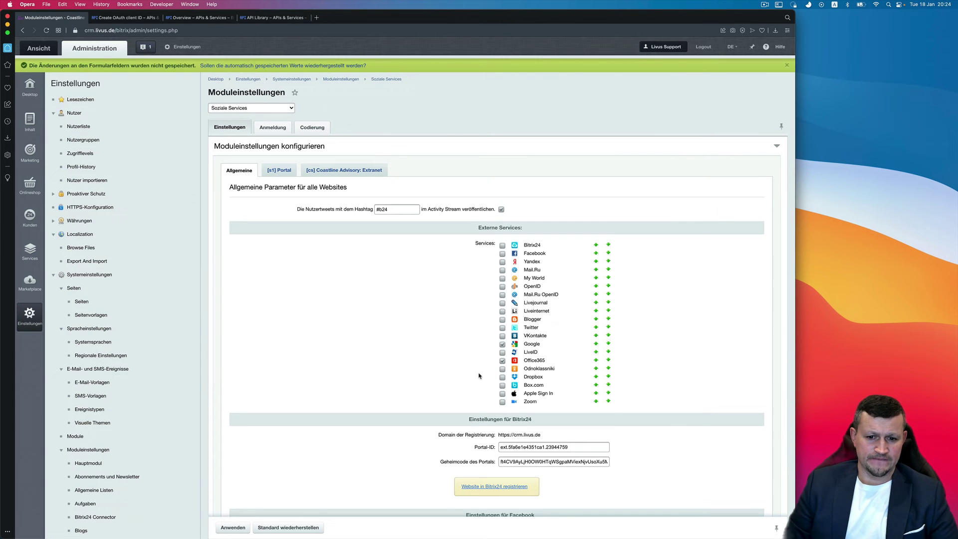
# - Find the Google settings by searching 'google' and copy the redirect URL
pyautogui.press('super+f')
pyautogui.write('goole')
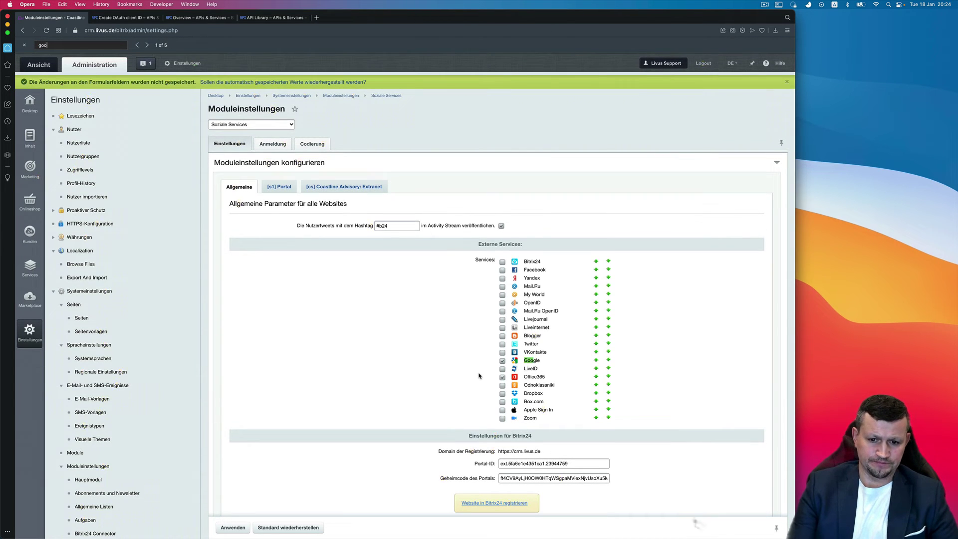
pyautogui.press('BackSpace')
pyautogui.press('BackSpace')
pyautogui.write('gle')
pyautogui.press('Return')
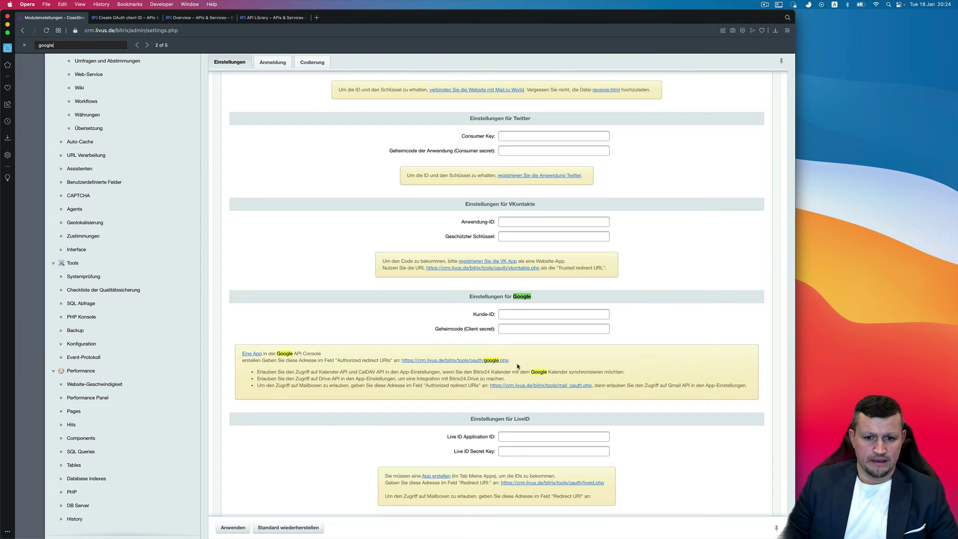
pyautogui.moveTo(508, 360); pyautogui.dragTo(402, 361)
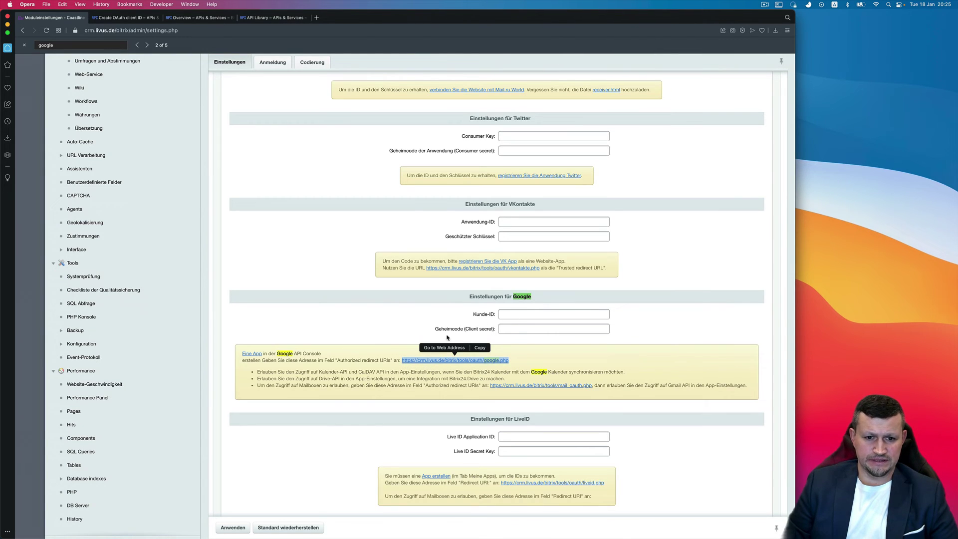
pyautogui.press('super+c')
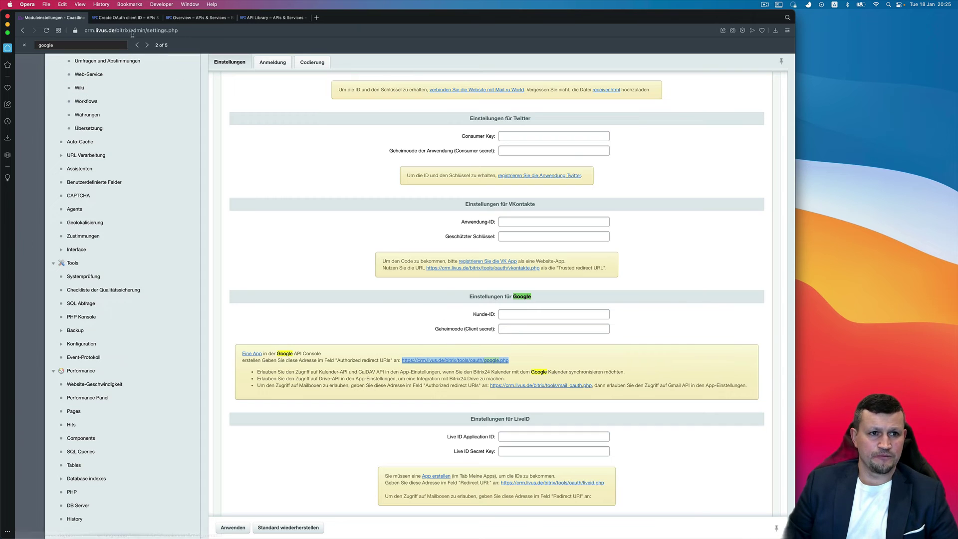
pyautogui.click(127, 17)
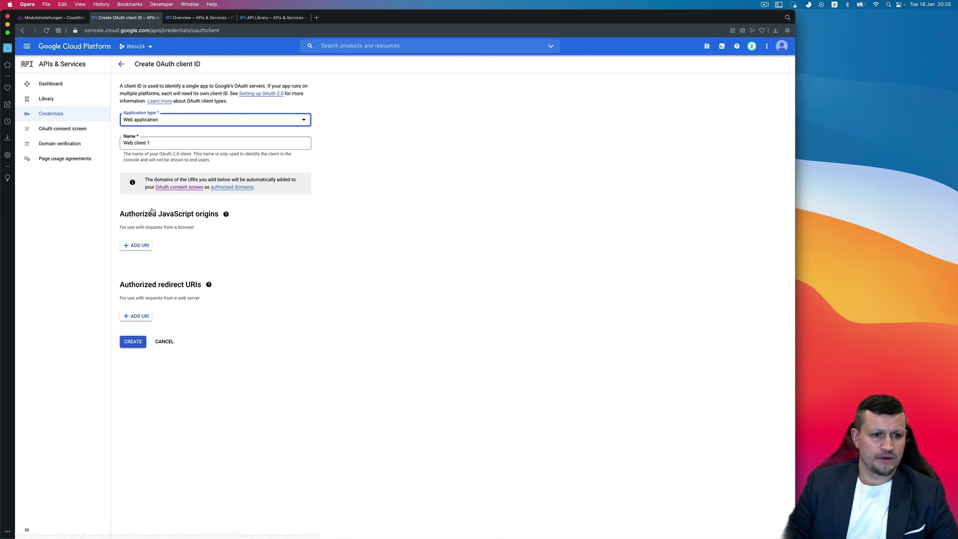
# - Add the copied Bitrix24 URL as an authorized redirect URI and create the client
pyautogui.click(141, 319)
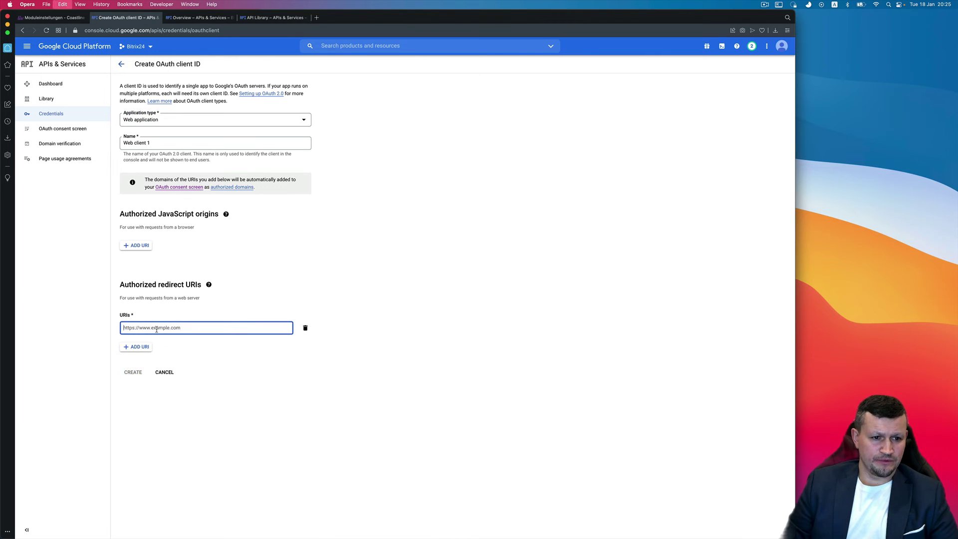
pyautogui.press('super+v')
pyautogui.click(133, 374)
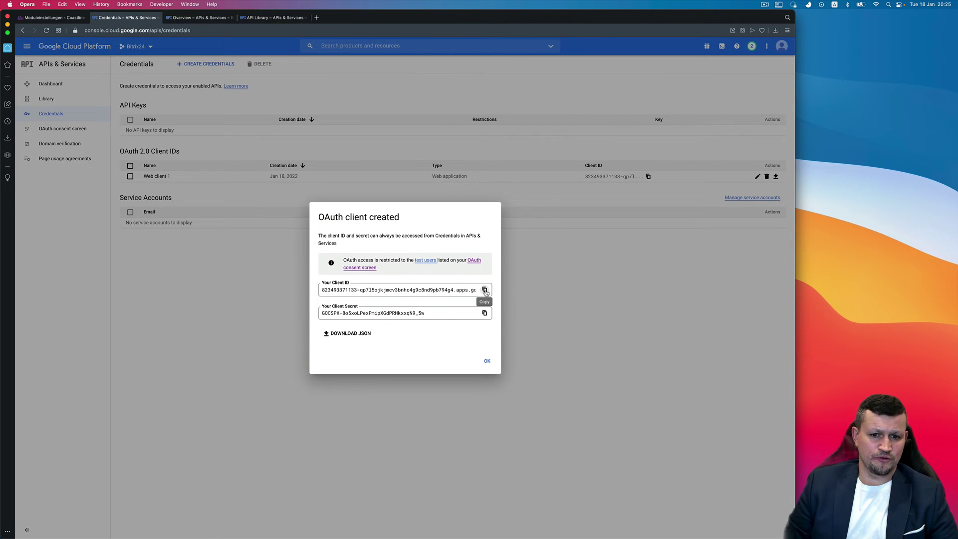
# - Copy the new client ID into Bitrix24's Kunde-ID field
pyautogui.tripleClick(323, 288)
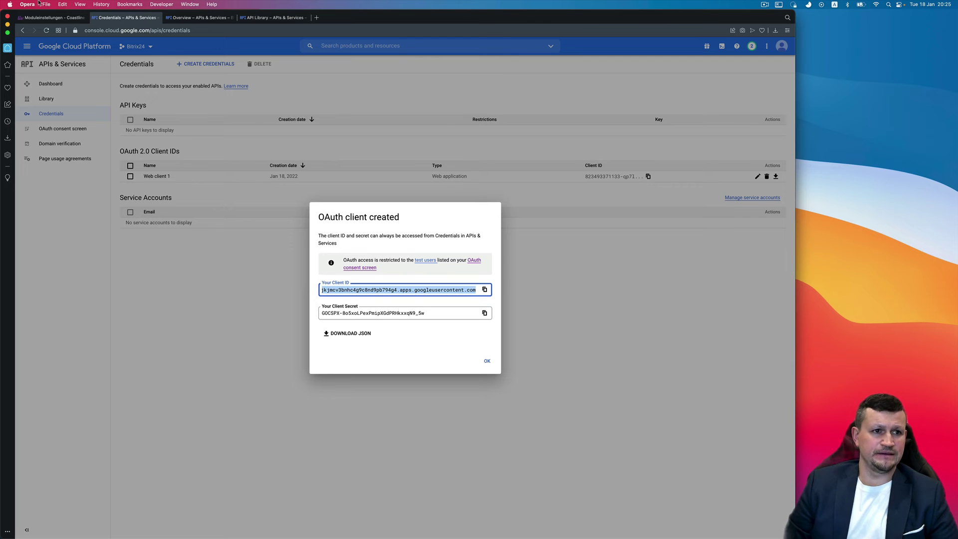
pyautogui.click(48, 18)
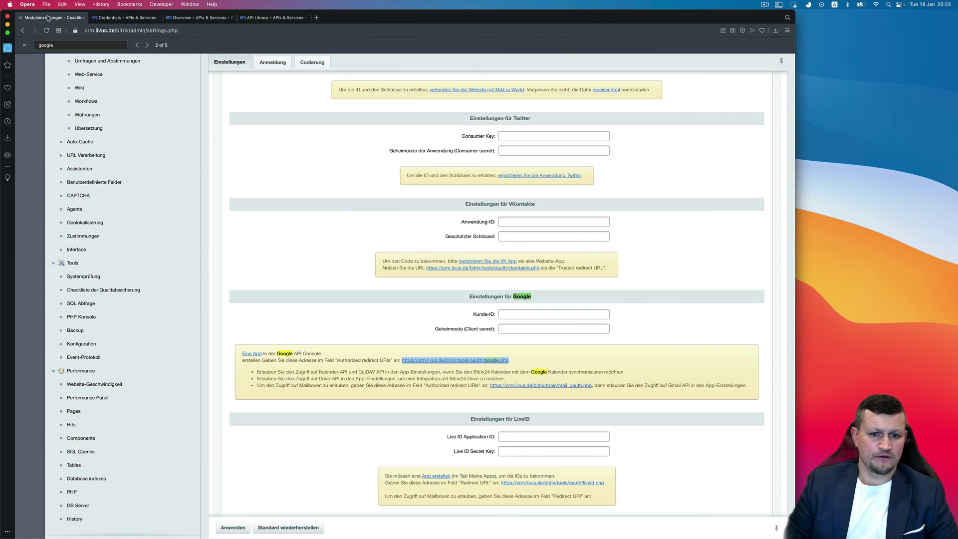
pyautogui.click(515, 315)
pyautogui.press('super+v')
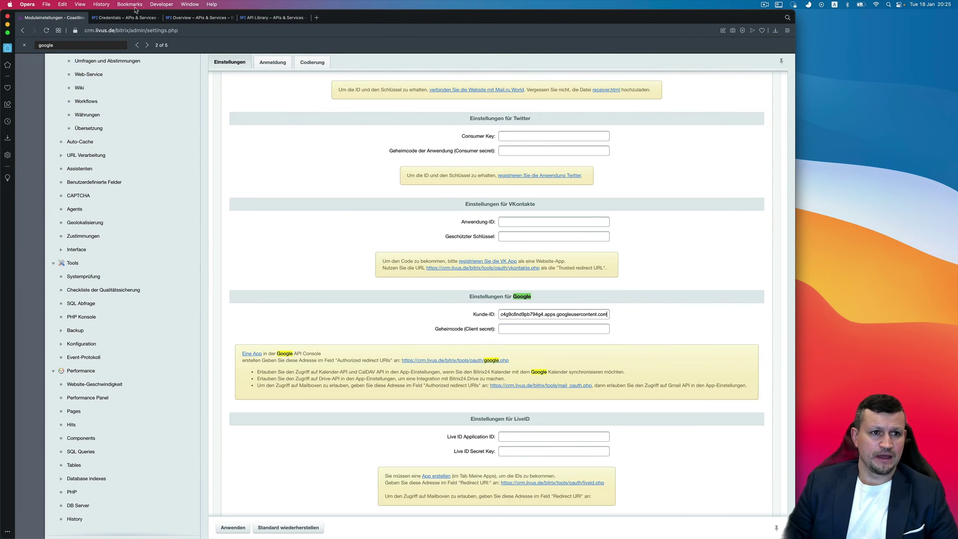
# - Paste the client secret into Geheimcode, apply the settings, and dismiss the creation notice
pyautogui.click(127, 18)
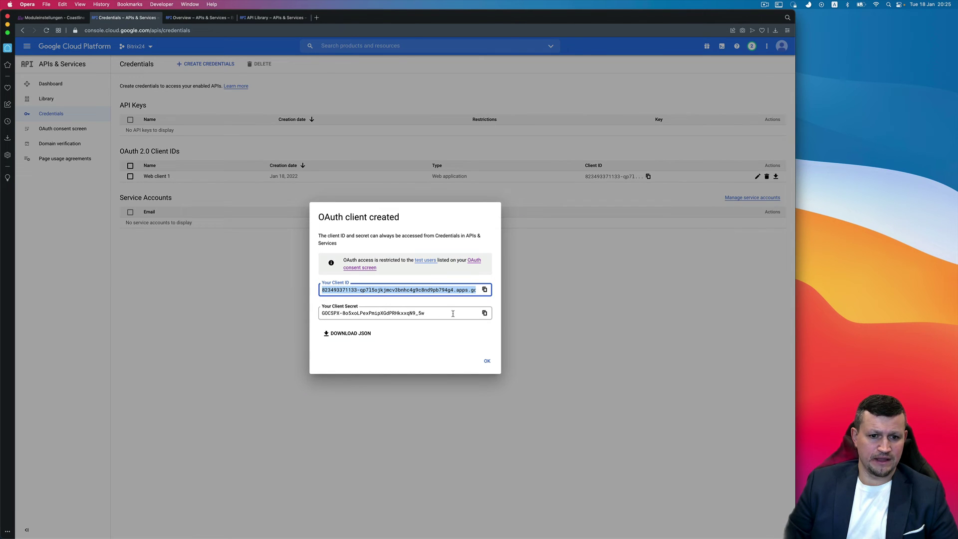
pyautogui.click(483, 313)
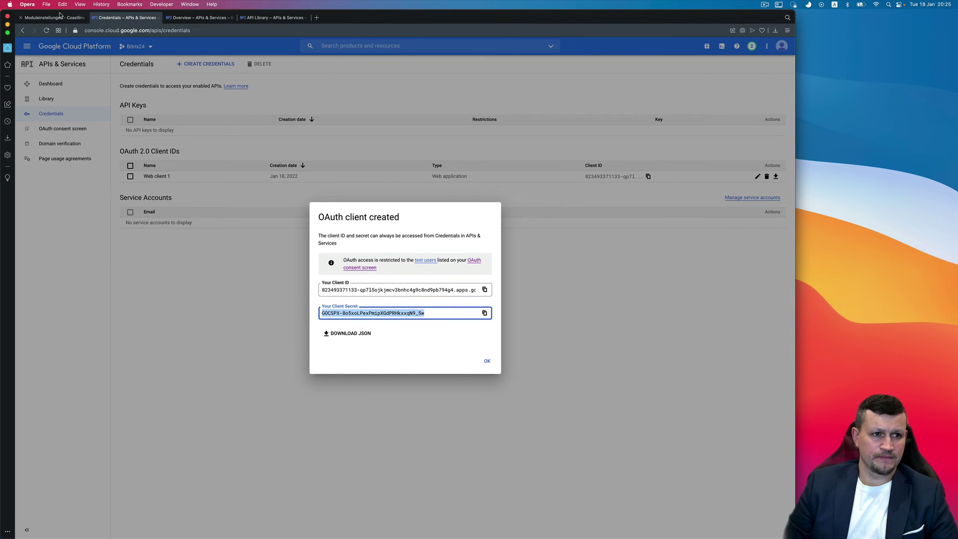
pyautogui.click(59, 16)
pyautogui.click(538, 329)
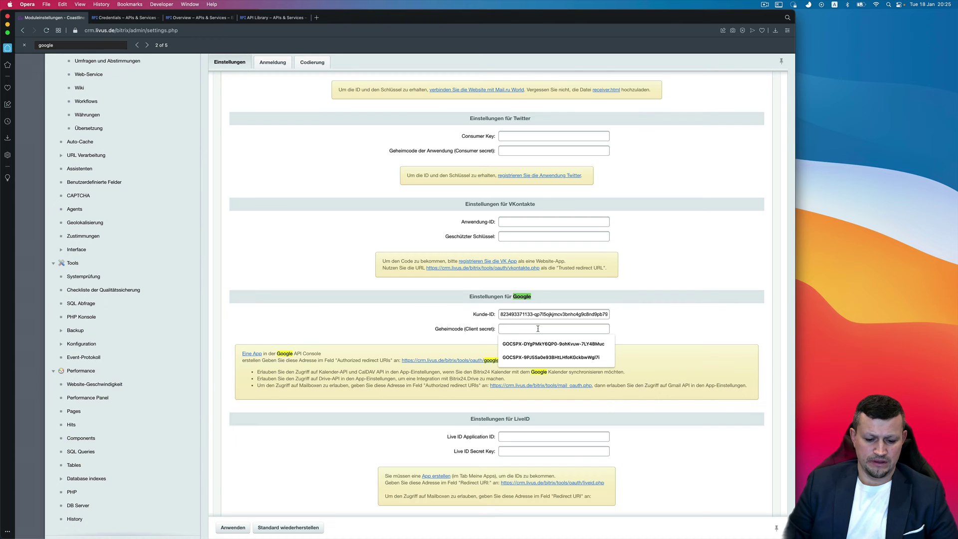
pyautogui.press('super+v')
pyautogui.click(233, 527)
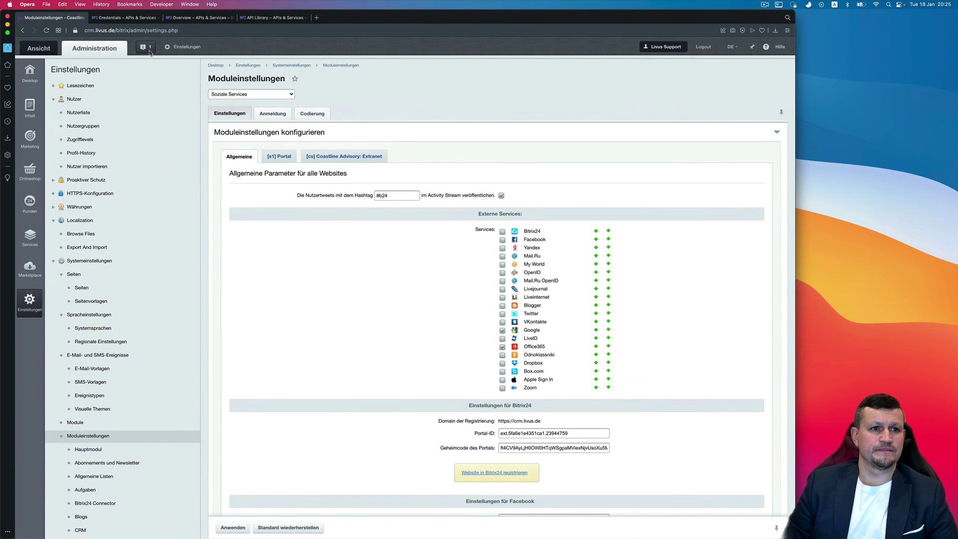
pyautogui.click(138, 18)
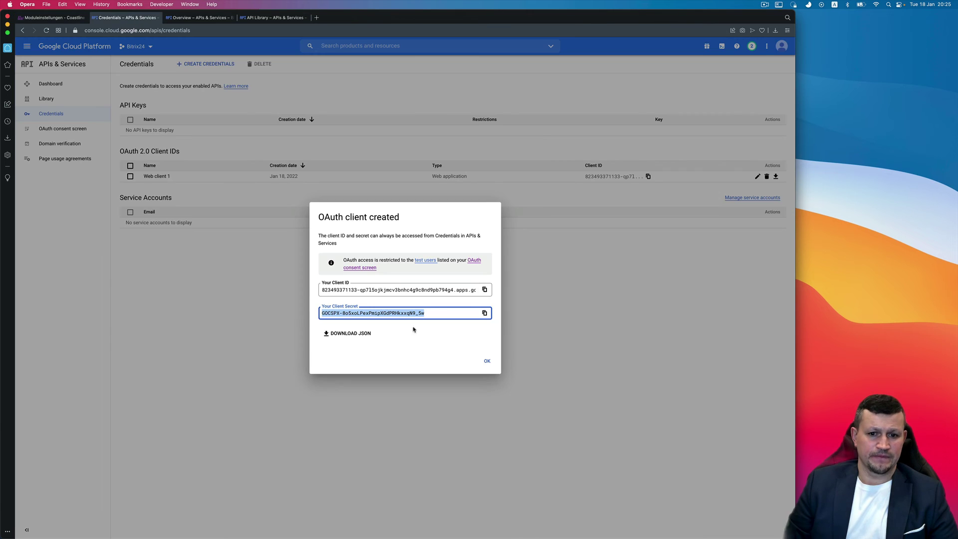
pyautogui.click(488, 361)
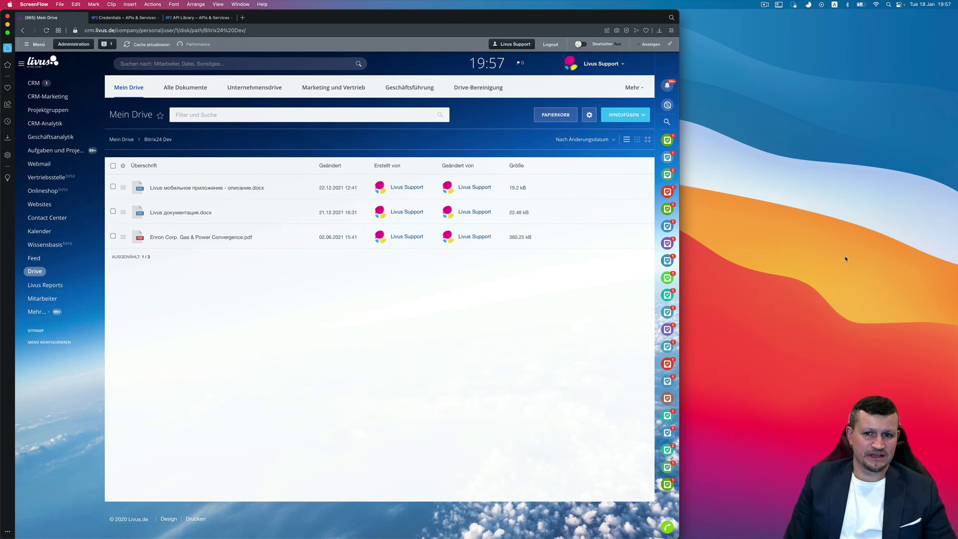
# - Open Livus документация.docx from the Bitrix24 Dev Drive folder for editing in Google Docs
pyautogui.click(34, 272)
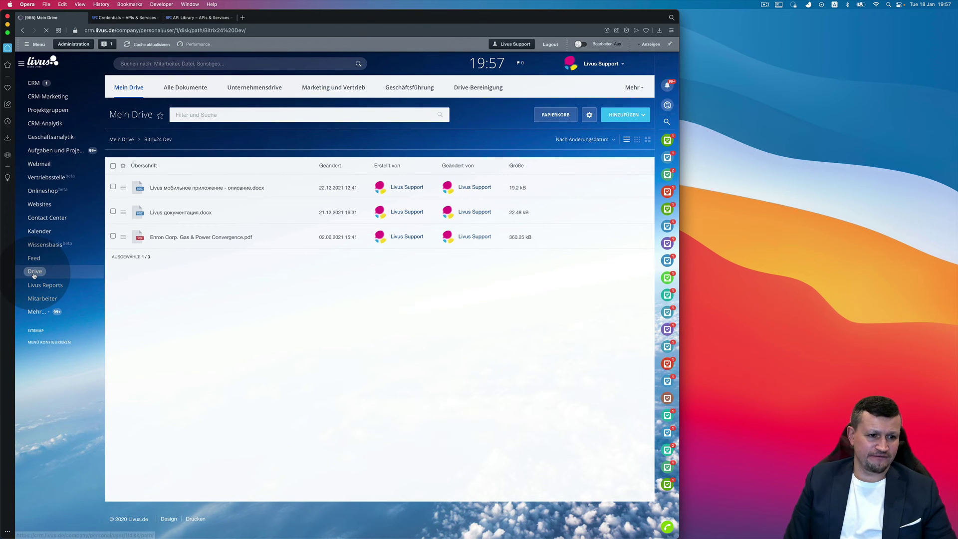
pyautogui.click(174, 208)
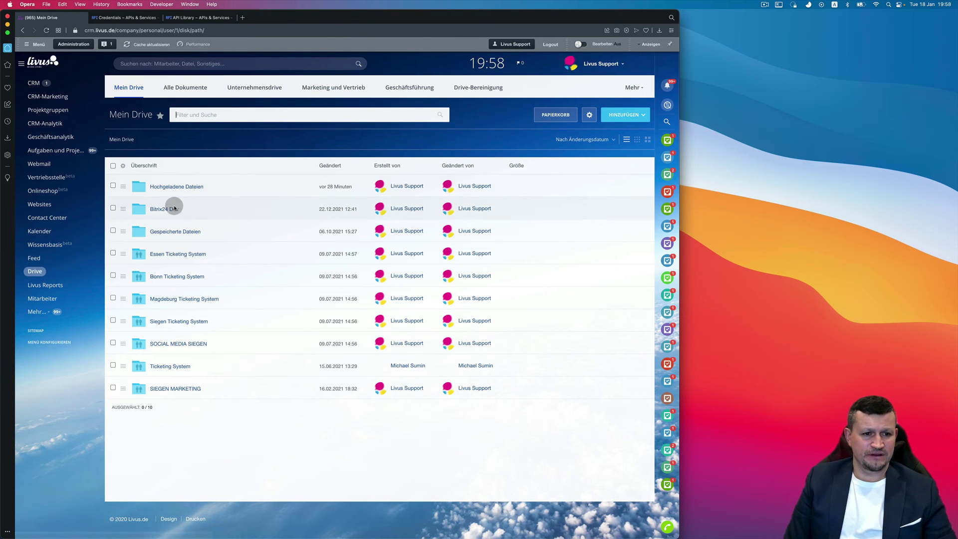
pyautogui.click(184, 213)
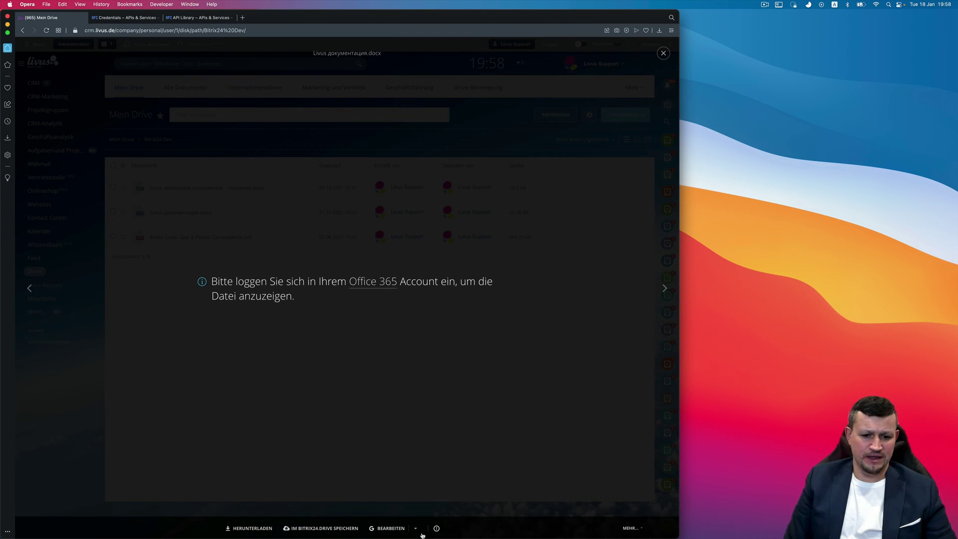
pyautogui.click(417, 528)
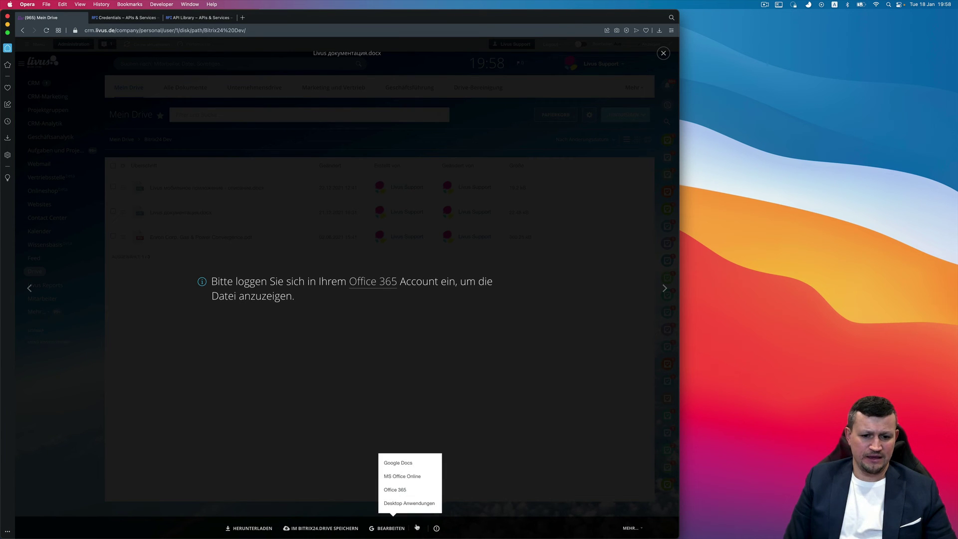
pyautogui.click(401, 464)
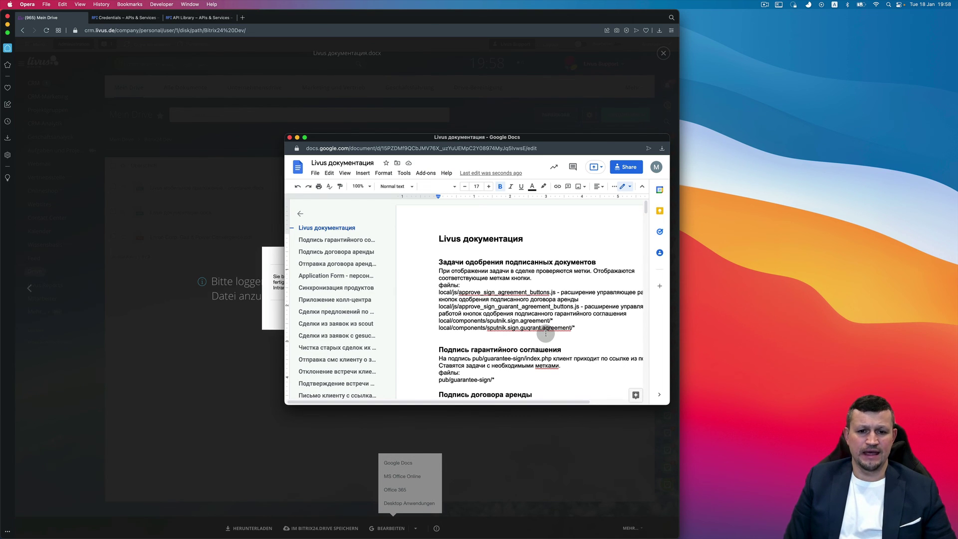
# - Scroll through Livus документация in Google Docs and place the caret in its text
pyautogui.scroll(-3, 546, 333)
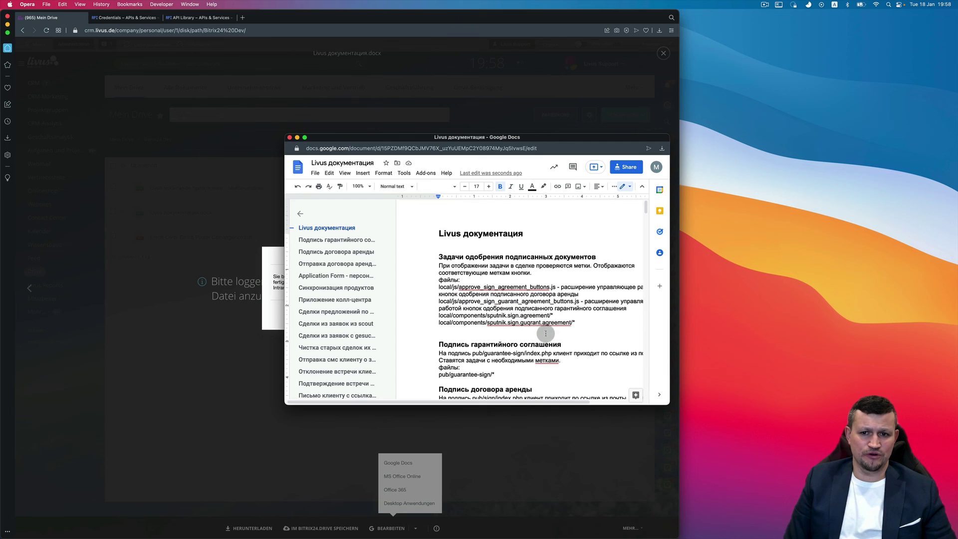
pyautogui.hscroll(1, 546, 333)
pyautogui.click(546, 333)
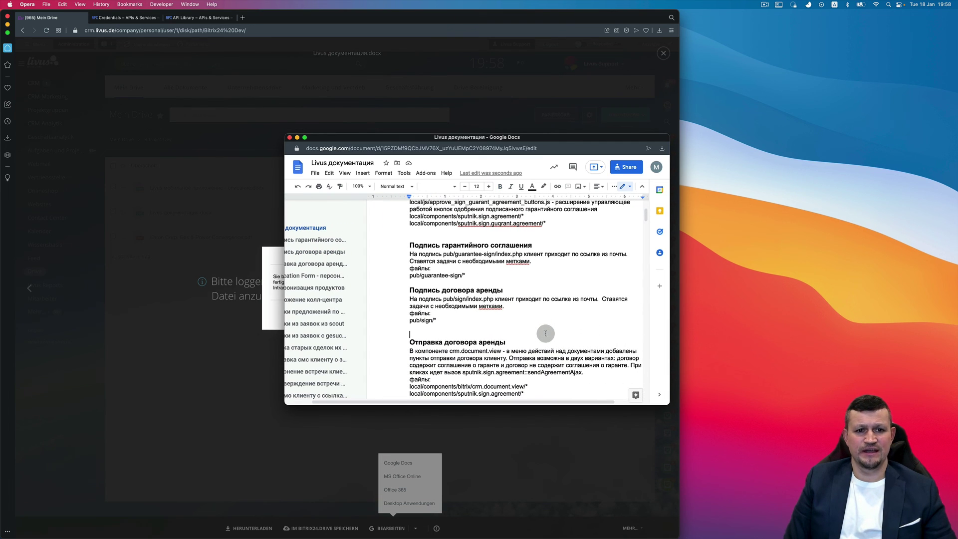
# - Close the Google Docs window and save the edited Livus документация back to Bitrix24 Drive
pyautogui.click(289, 137)
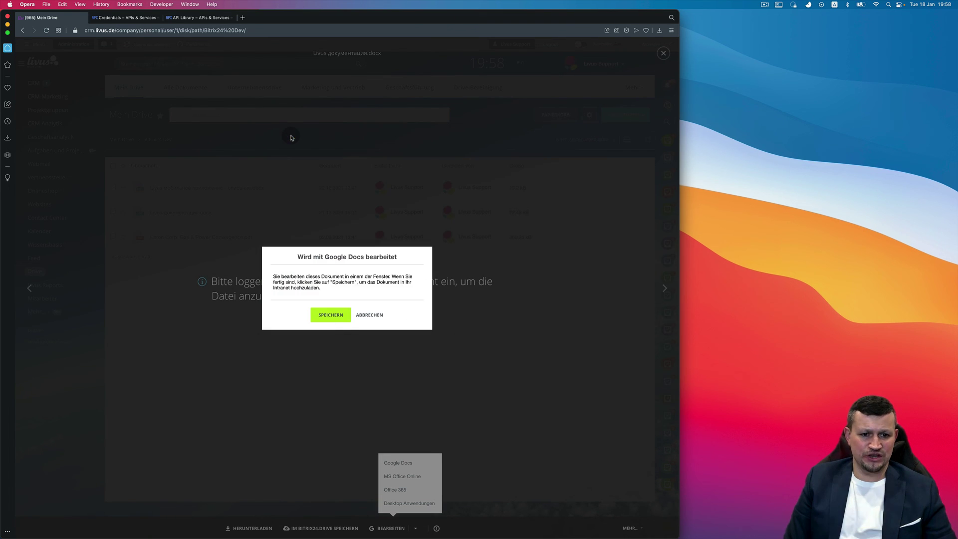
pyautogui.click(329, 318)
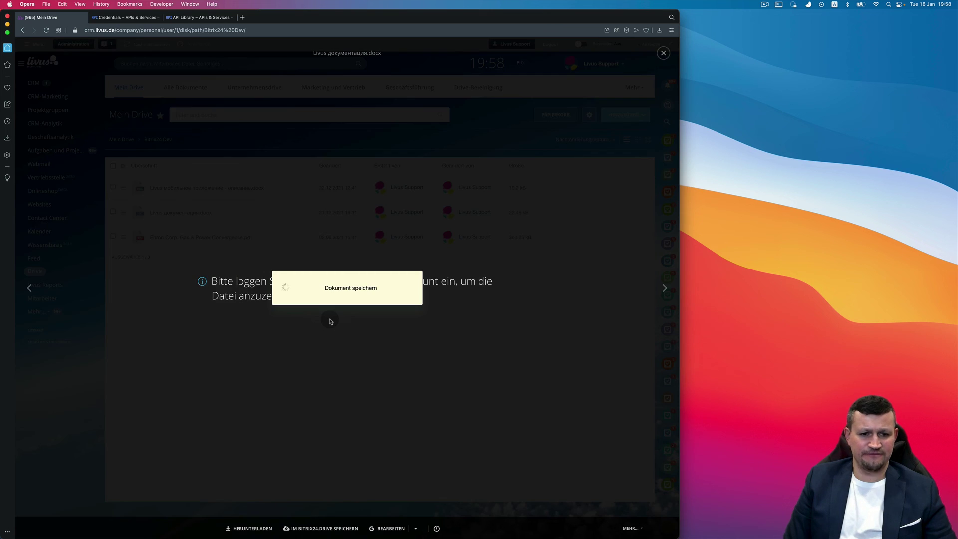